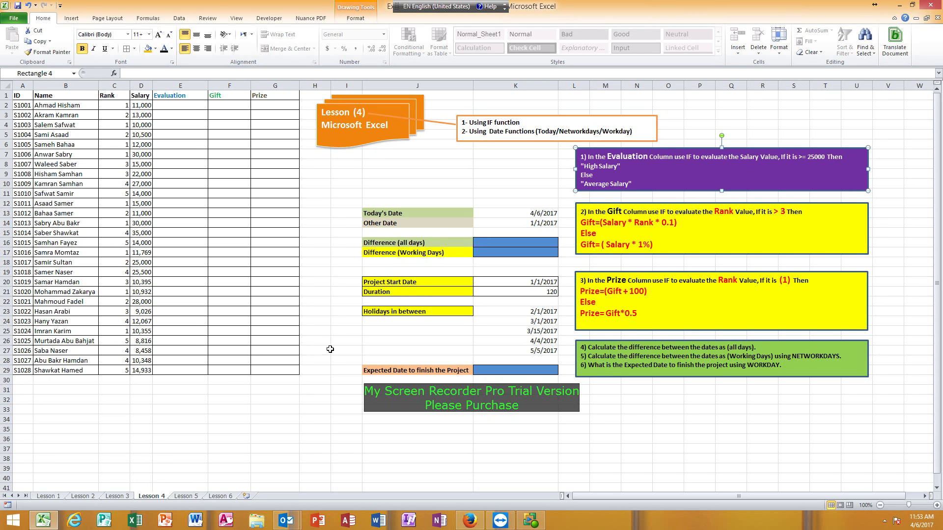
# Review the Evaluation instructions, highlighting the >=25000 condition and the High Salary result
pyautogui.click(339, 185)
pyautogui.click(351, 166)
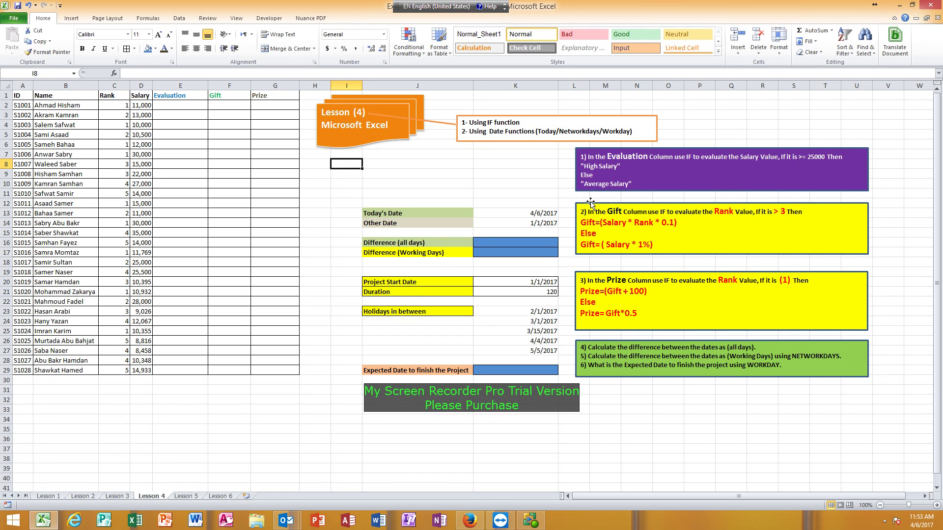
pyautogui.click(615, 156)
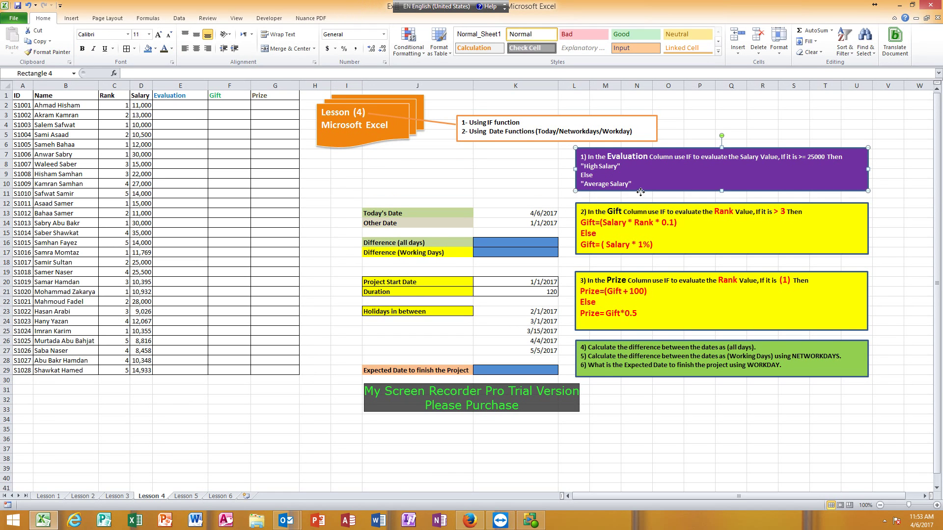
pyautogui.doubleClick(615, 156)
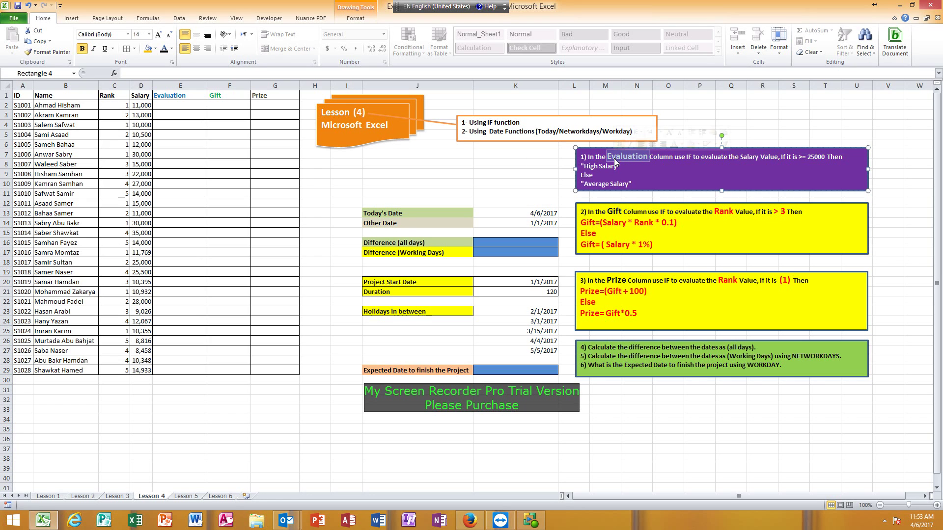
pyautogui.click(178, 104)
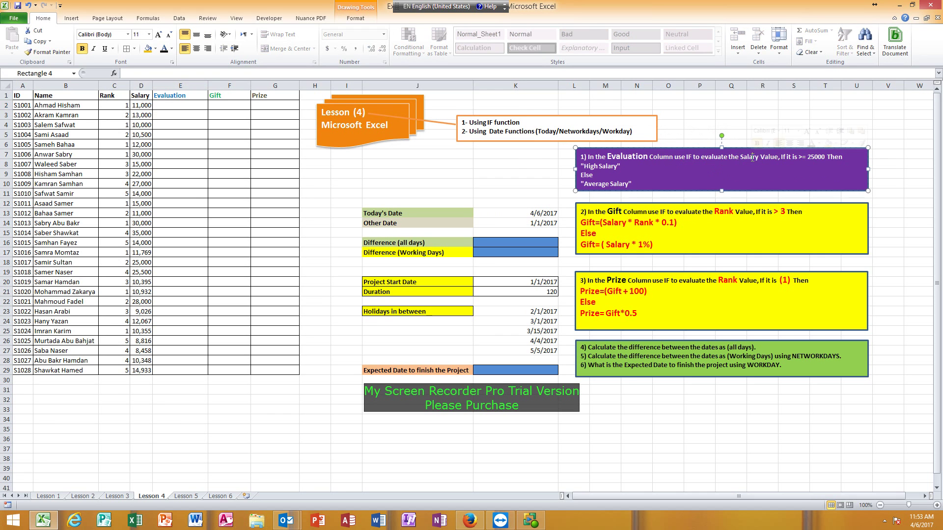
pyautogui.click(143, 105)
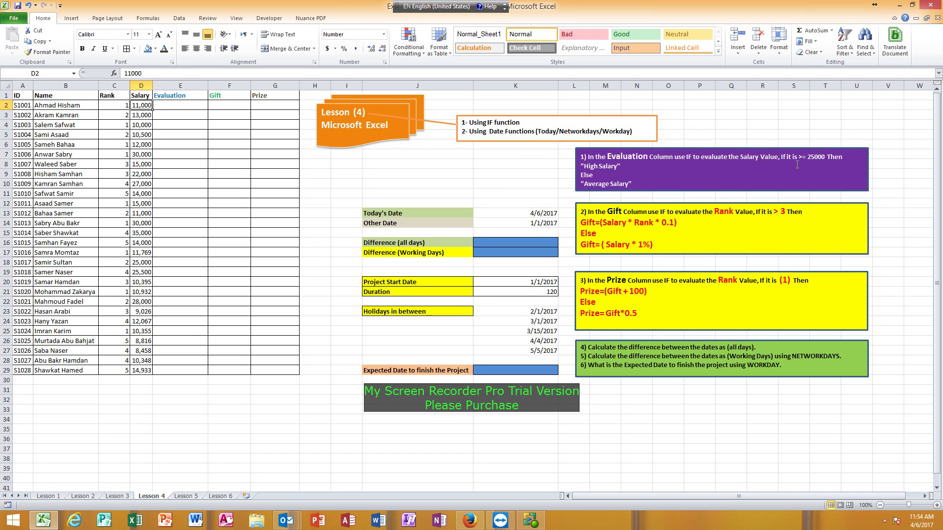
pyautogui.moveTo(800, 157); pyautogui.dragTo(828, 158)
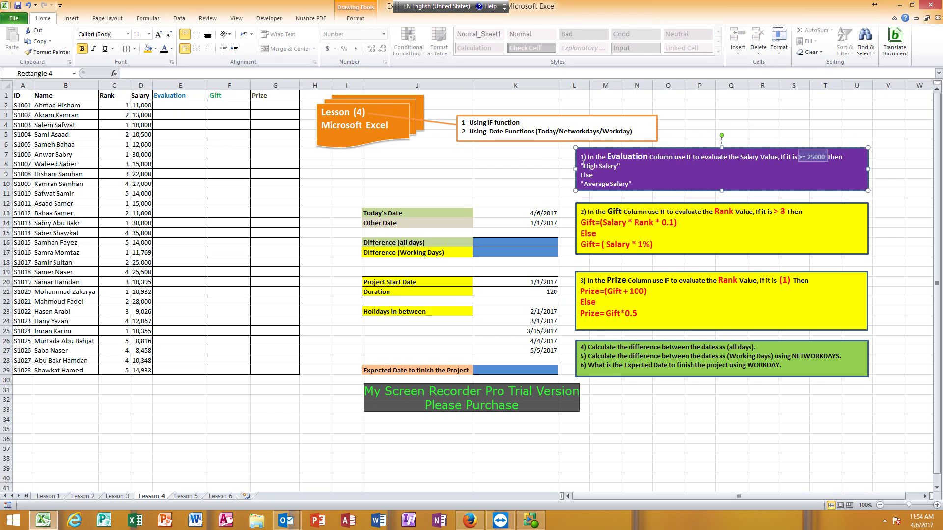
pyautogui.moveTo(583, 166); pyautogui.dragTo(622, 167)
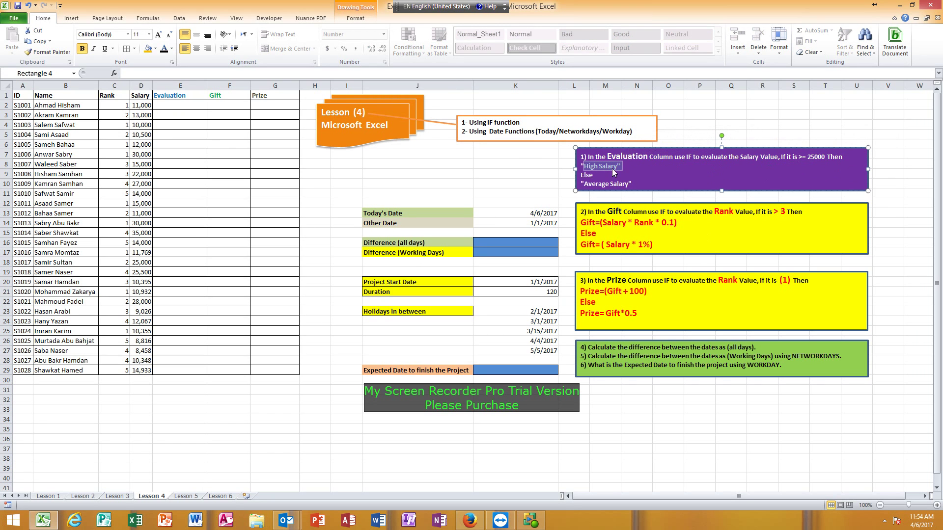
pyautogui.click(585, 166)
# Enter =IF(D2>=25000,"High Salary","Average Salary") in E2, which shows Average Salary
pyautogui.click(179, 106)
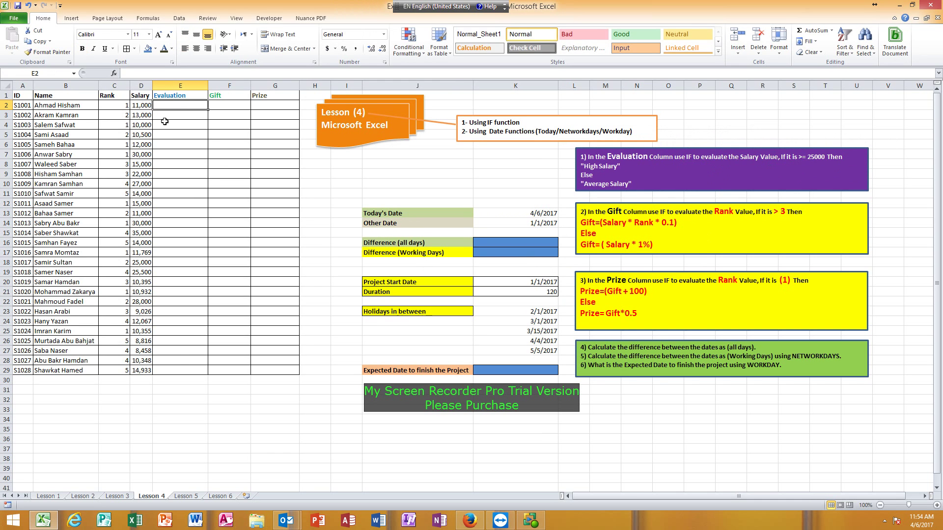
pyautogui.write('=if(')
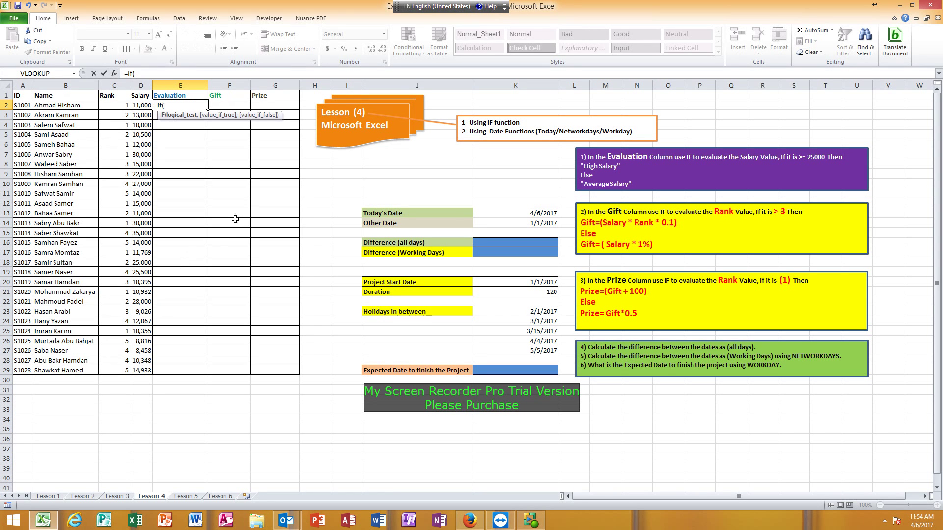
pyautogui.click(142, 106)
pyautogui.write('>=25000')
pyautogui.write(',')
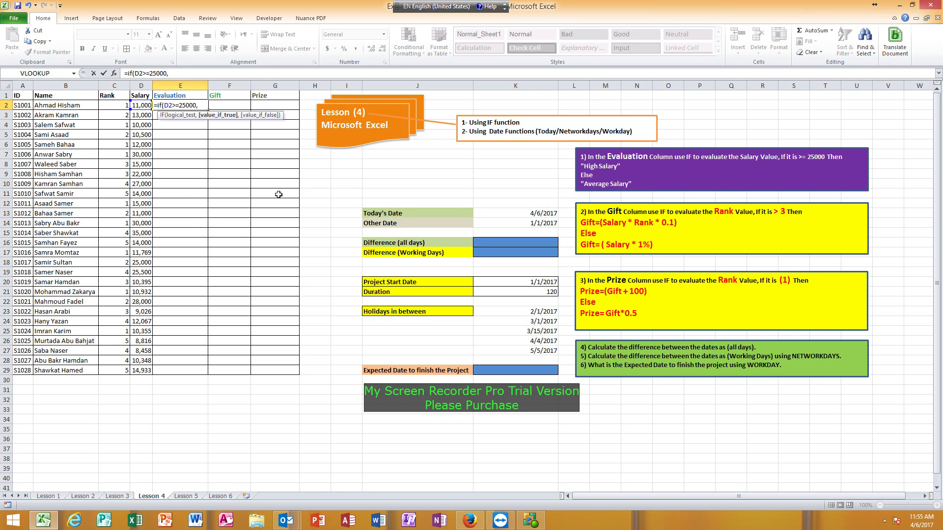
pyautogui.write('"High Salary"')
pyautogui.write(',')
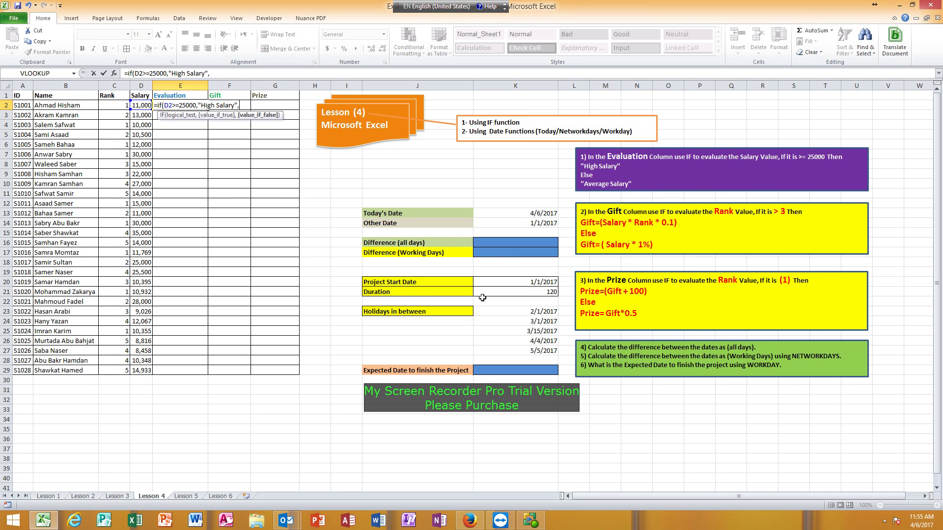
pyautogui.write('"Average Salary")')
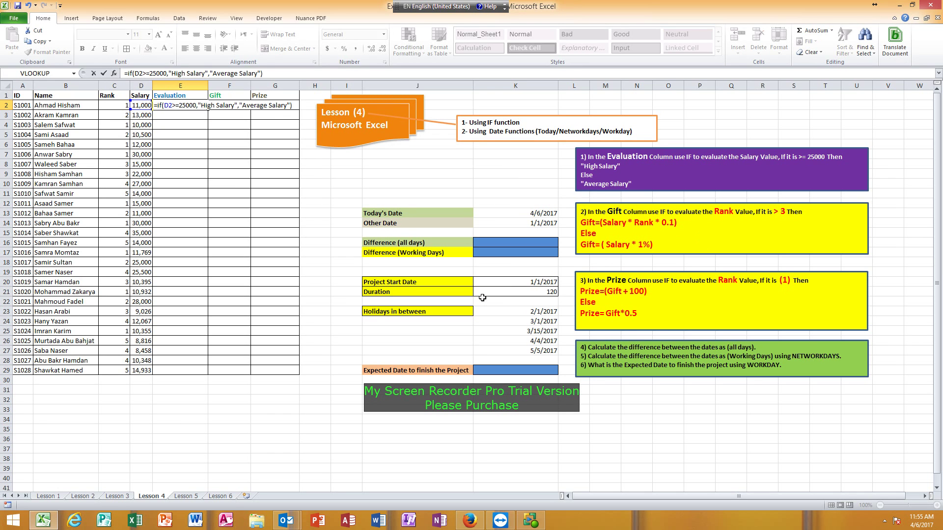
pyautogui.press('Return')
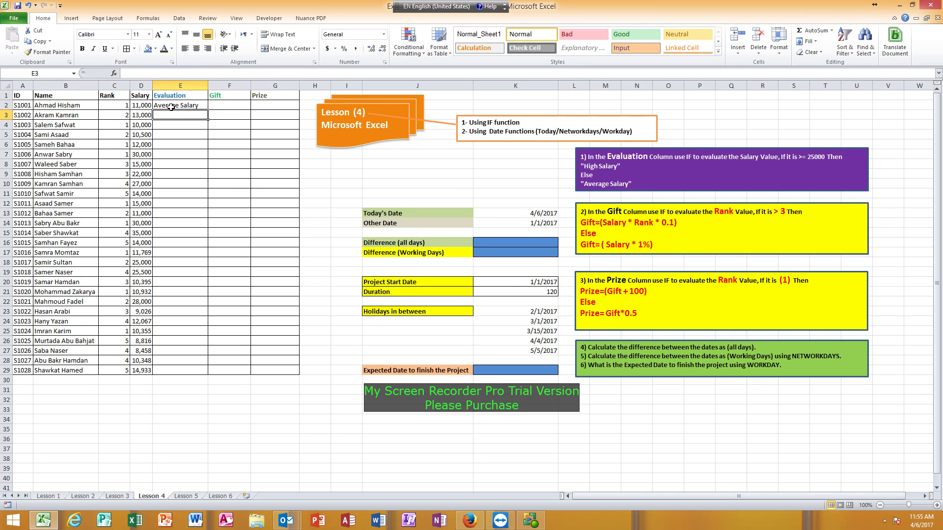
# Fill the Evaluation formula from E2 down to E29 and spot-check several rows' results
pyautogui.click(170, 106)
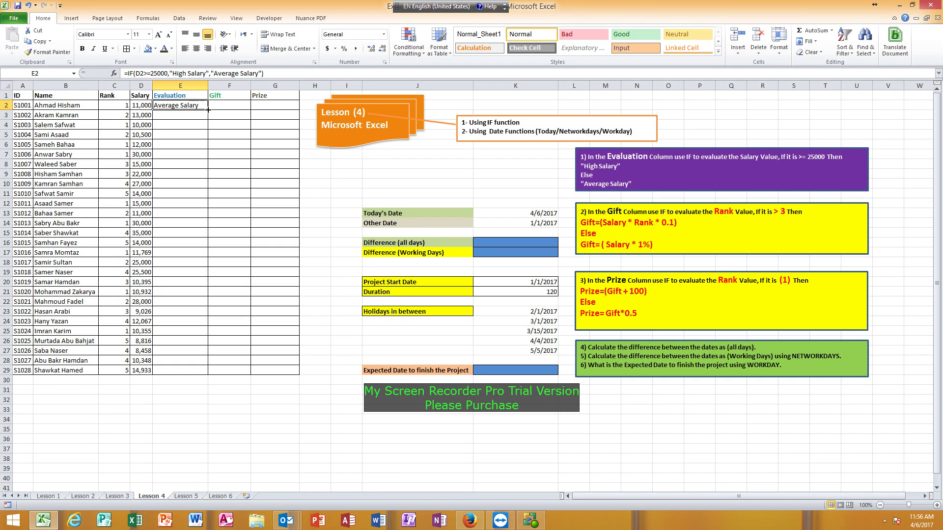
pyautogui.moveTo(208, 110); pyautogui.dragTo(206, 376)
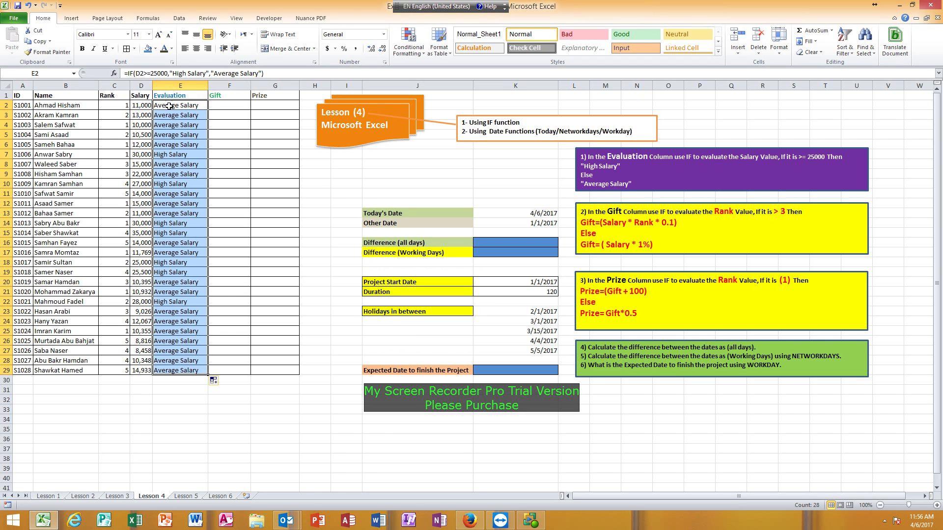
pyautogui.click(171, 166)
pyautogui.click(174, 187)
pyautogui.click(180, 223)
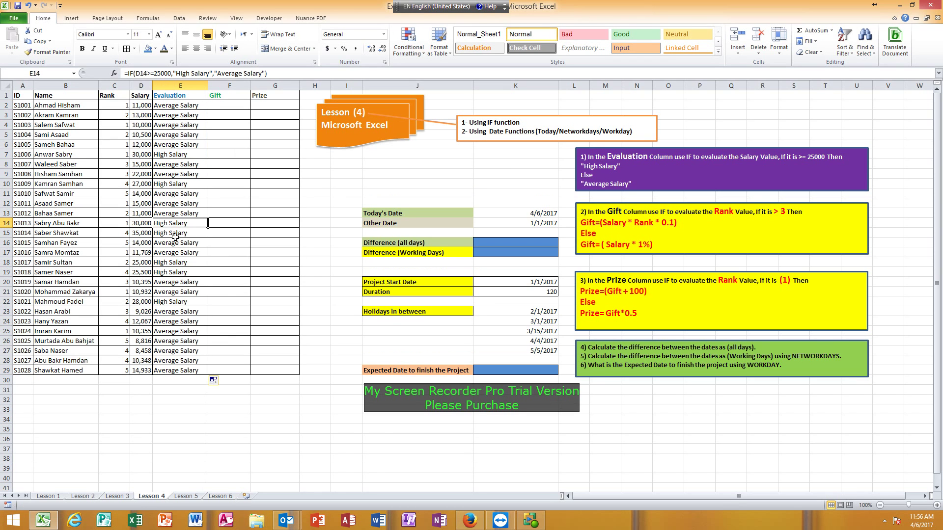
pyautogui.click(175, 268)
pyautogui.click(177, 309)
pyautogui.click(177, 332)
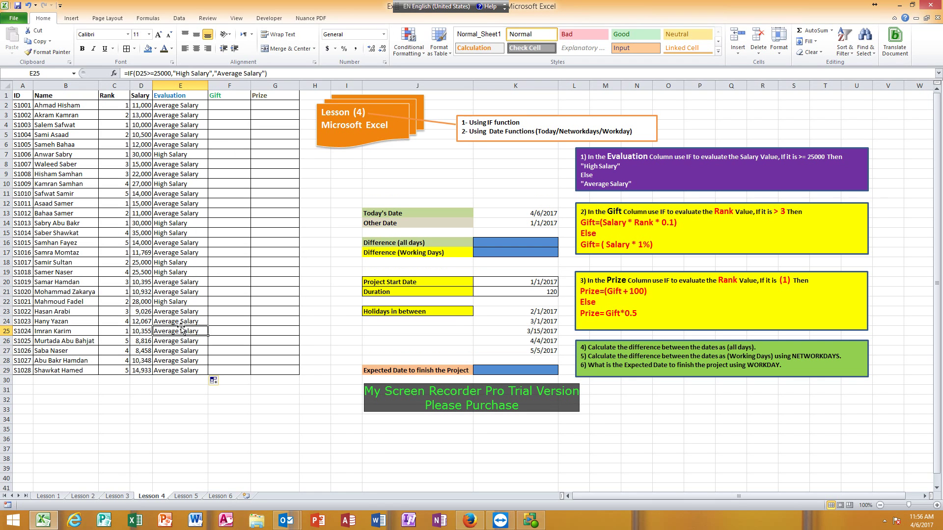
pyautogui.click(653, 254)
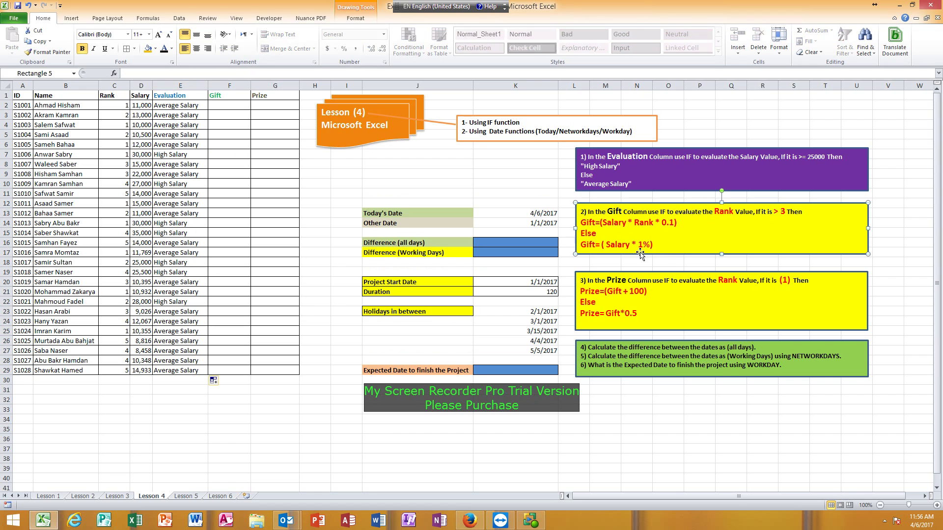
pyautogui.click(226, 98)
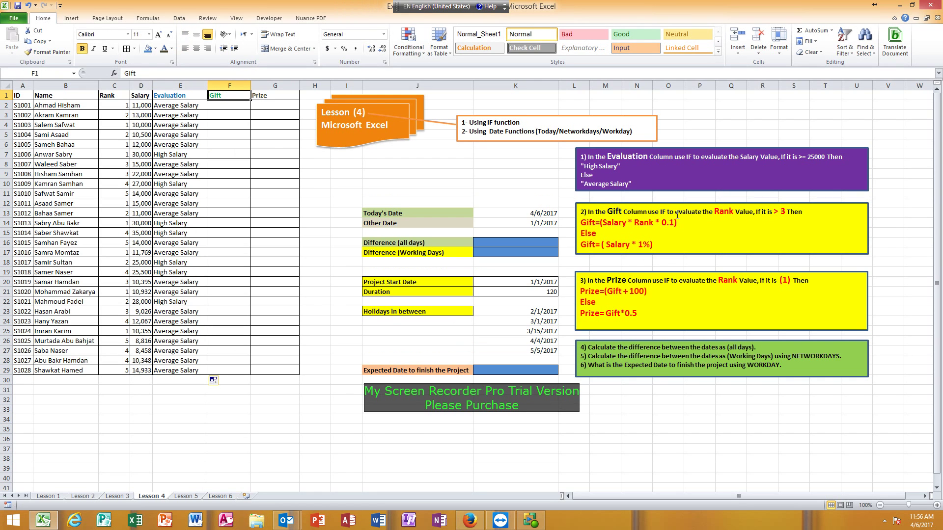
pyautogui.doubleClick(724, 211)
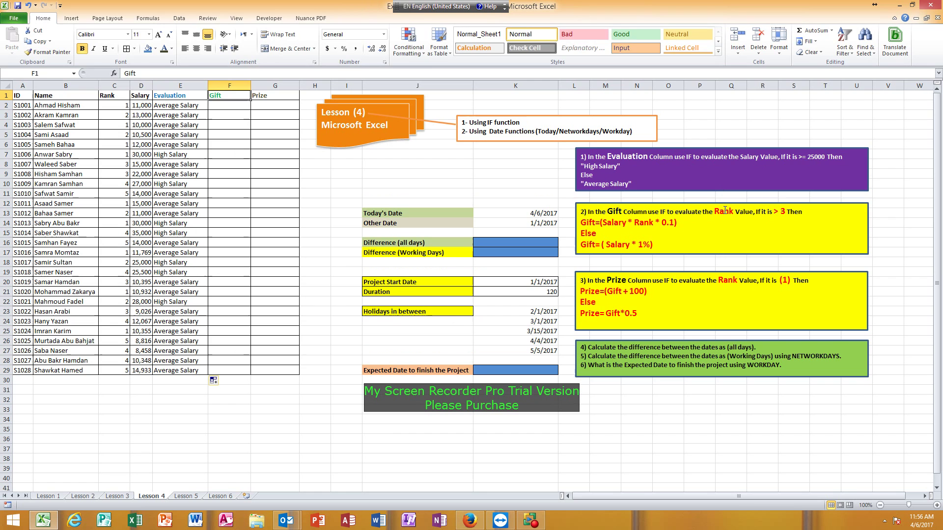
pyautogui.click(118, 106)
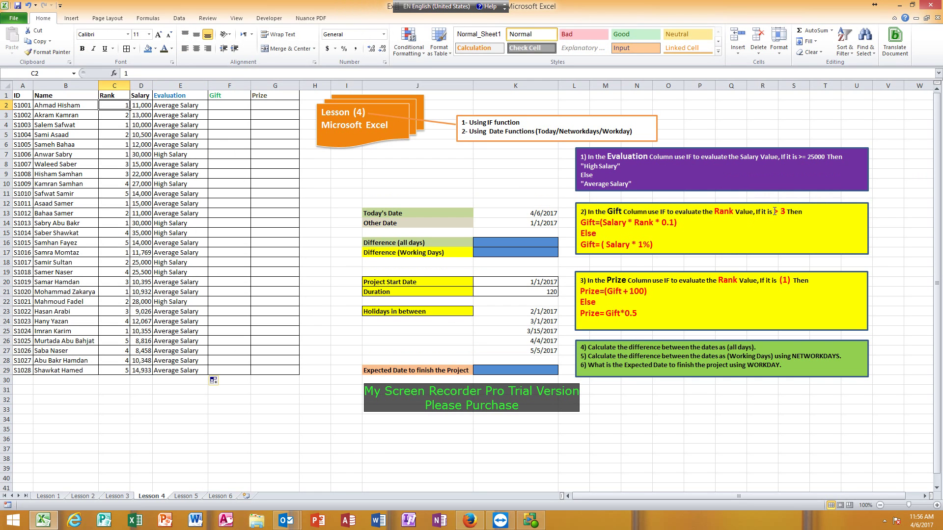
pyautogui.moveTo(768, 211); pyautogui.dragTo(784, 212)
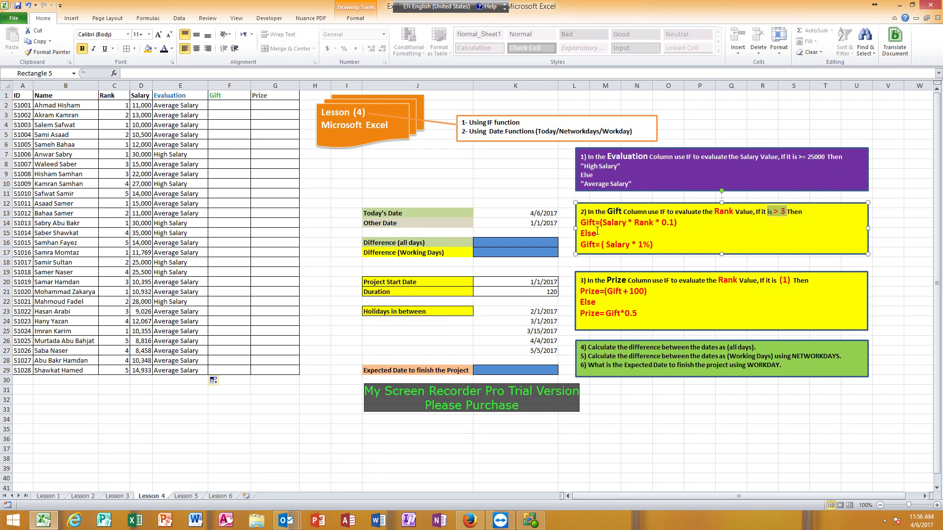
# Type the Gift formula =IF(C2>3,(D2*C2*1%),(D2*1%)) into F2
pyautogui.click(219, 105)
pyautogui.write('=if(')
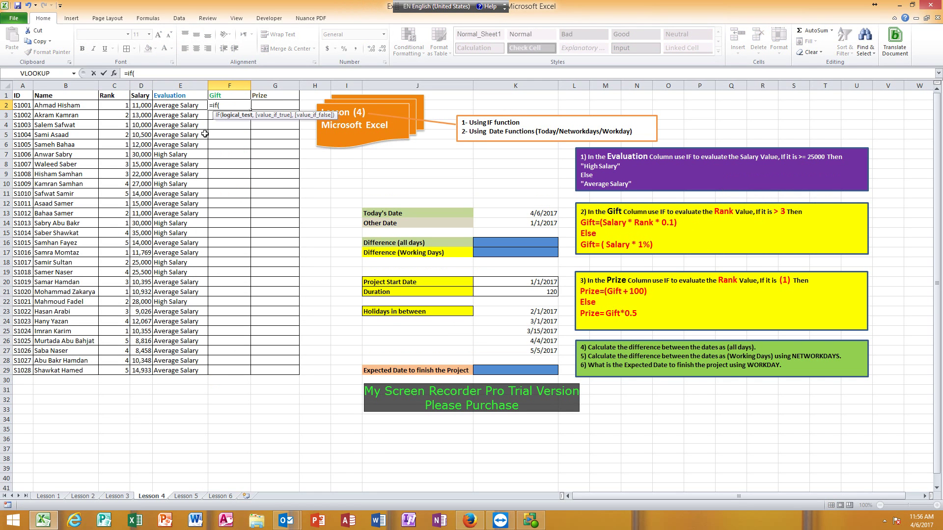
pyautogui.click(113, 106)
pyautogui.write('>3')
pyautogui.write(',')
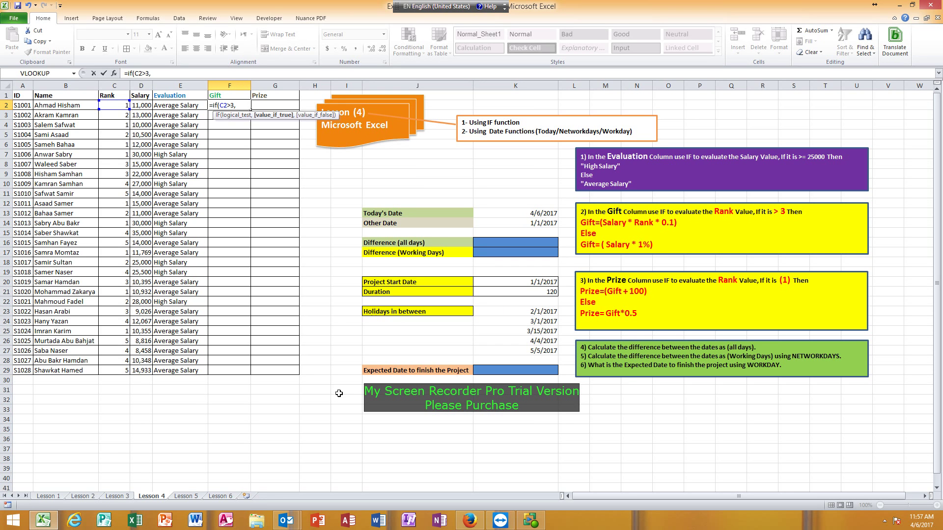
pyautogui.write('(')
pyautogui.click(141, 105)
pyautogui.write('*')
pyautogui.click(108, 105)
pyautogui.write('*1%')
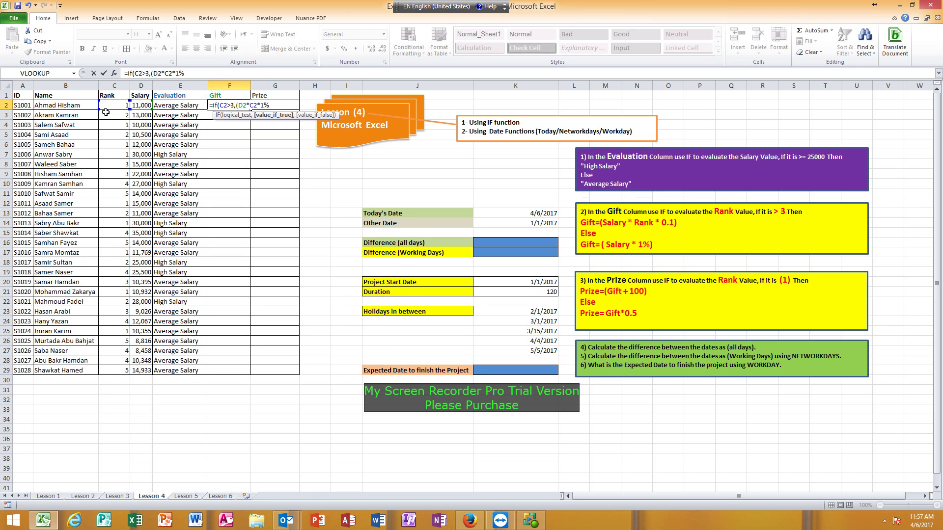
pyautogui.write('),')
pyautogui.write('(')
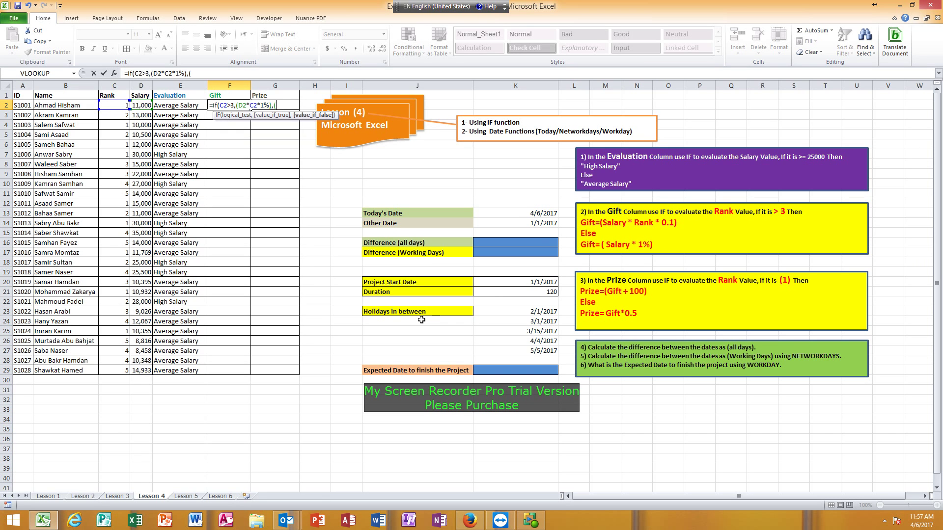
pyautogui.write('D2*1%))')
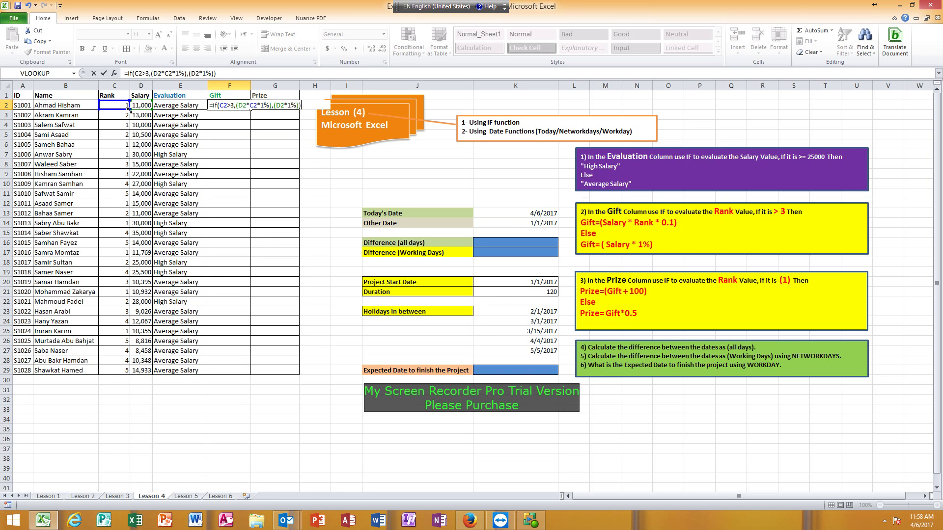
# Commit the Gift formula in F2 and fill it down to F29
pyautogui.press('Return')
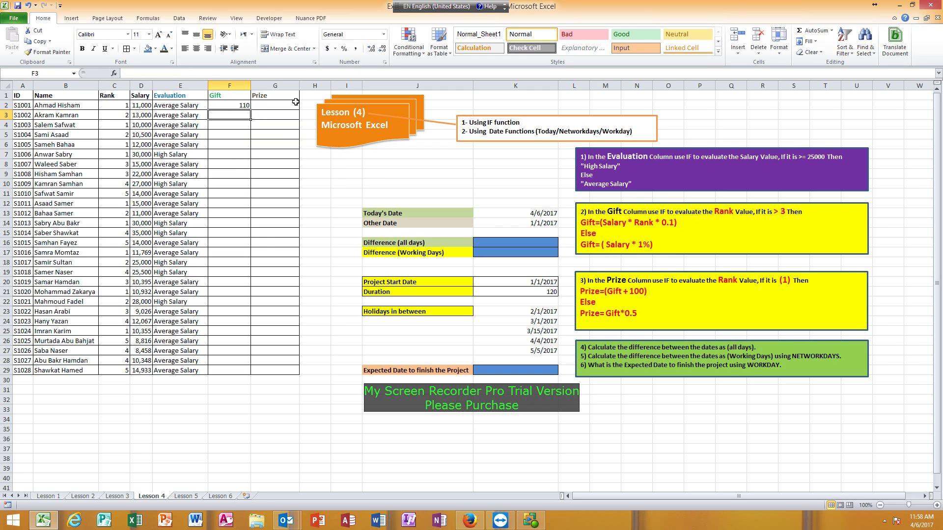
pyautogui.click(231, 105)
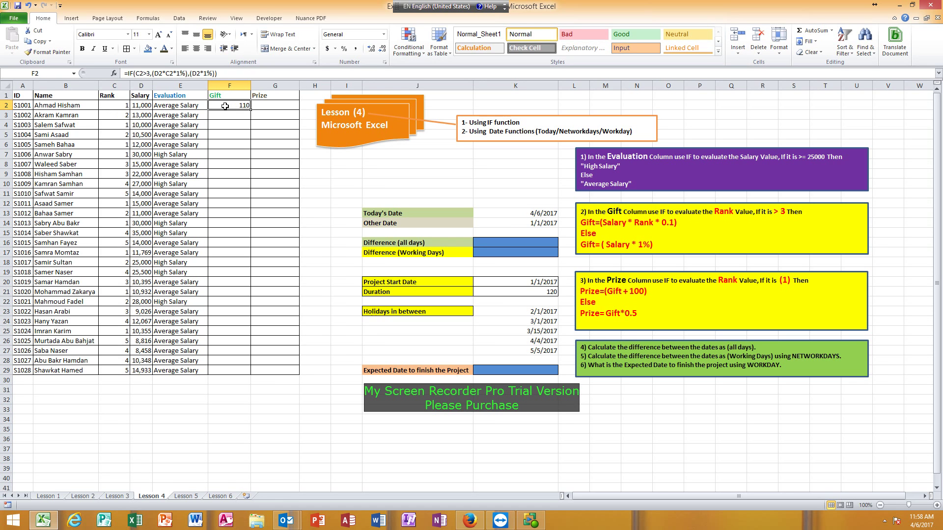
pyautogui.moveTo(250, 110); pyautogui.dragTo(254, 373)
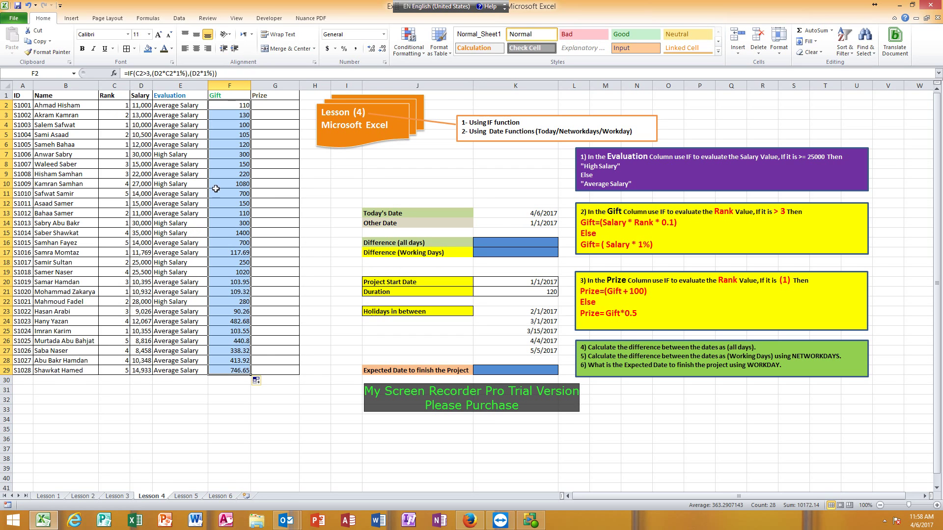
# Verify the Gift results in rows 10 and 19 against their salary and rank
pyautogui.click(142, 186)
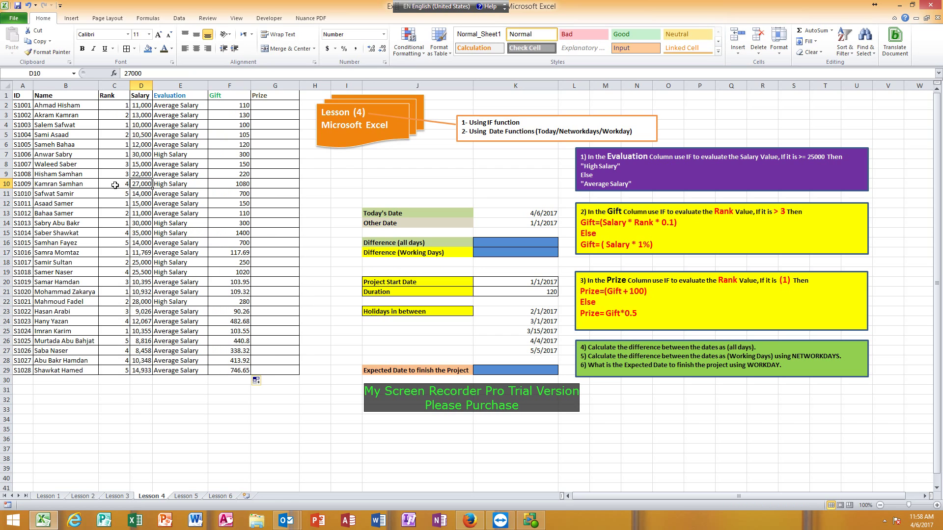
pyautogui.click(243, 184)
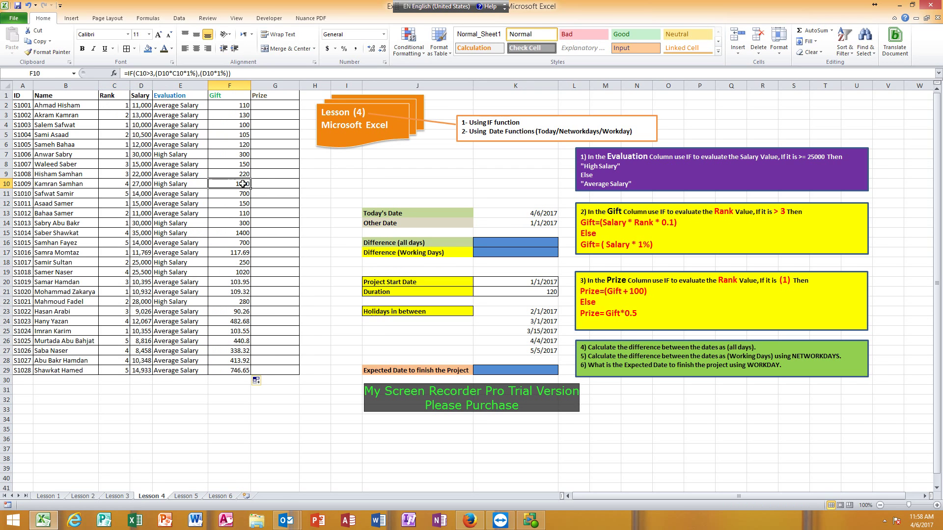
pyautogui.click(123, 273)
pyautogui.click(226, 273)
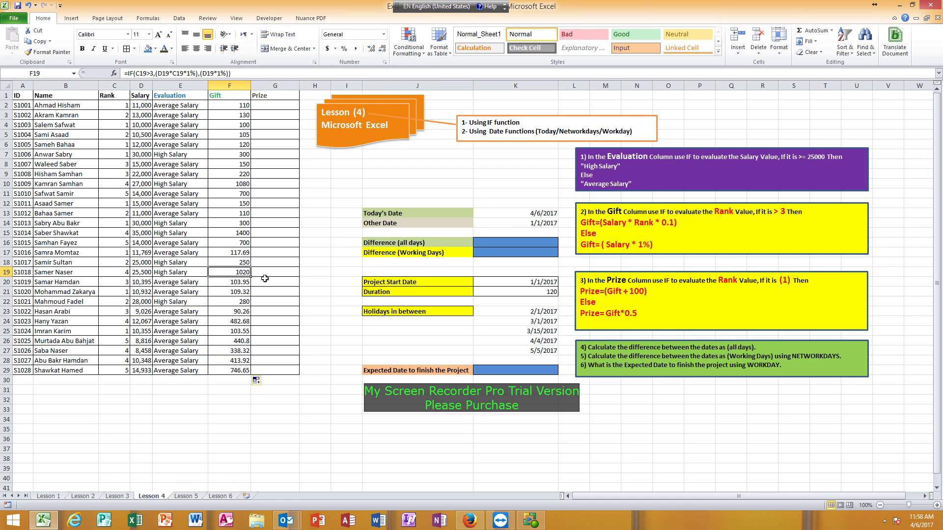
pyautogui.click(658, 325)
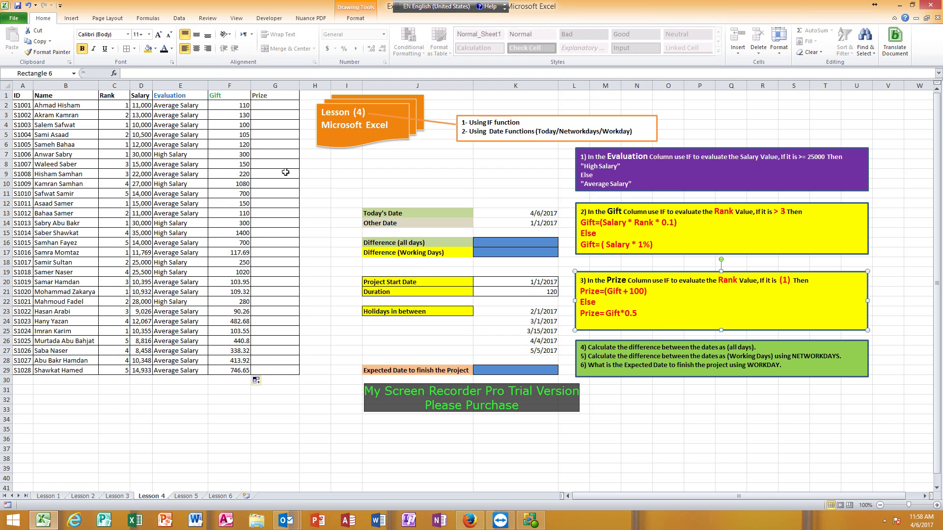
pyautogui.click(267, 97)
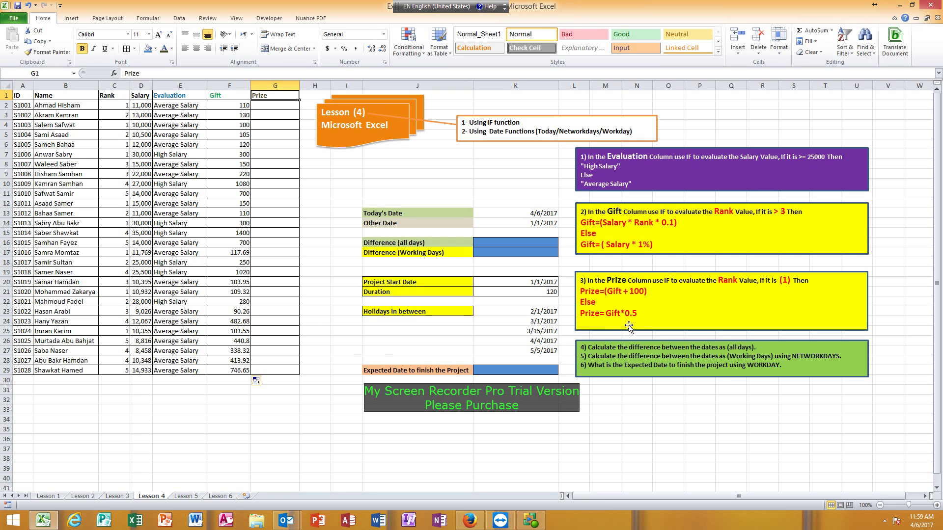
# Enter =IF(C2=1,F2+100,F2*0.5) in G2 and fill it down to G29
pyautogui.click(271, 104)
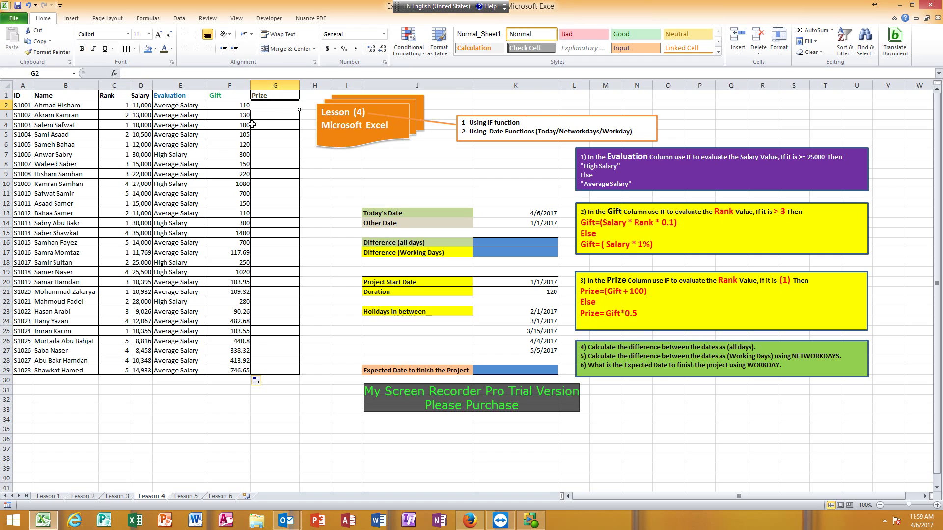
pyautogui.write('=if')
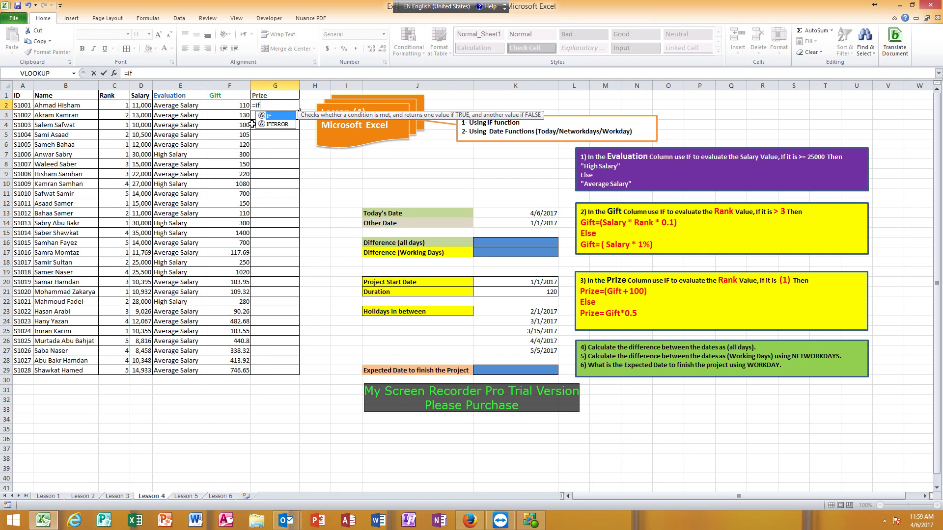
pyautogui.write('(')
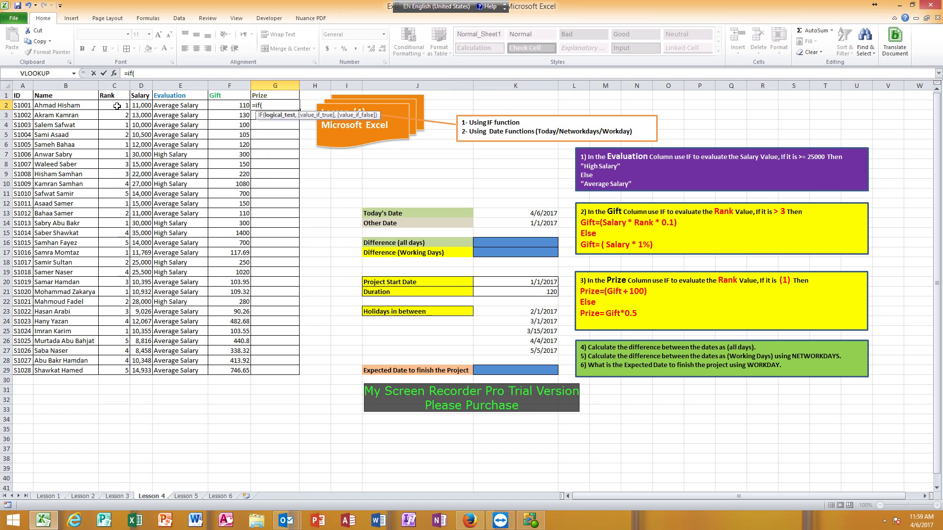
pyautogui.click(117, 106)
pyautogui.write('=1,')
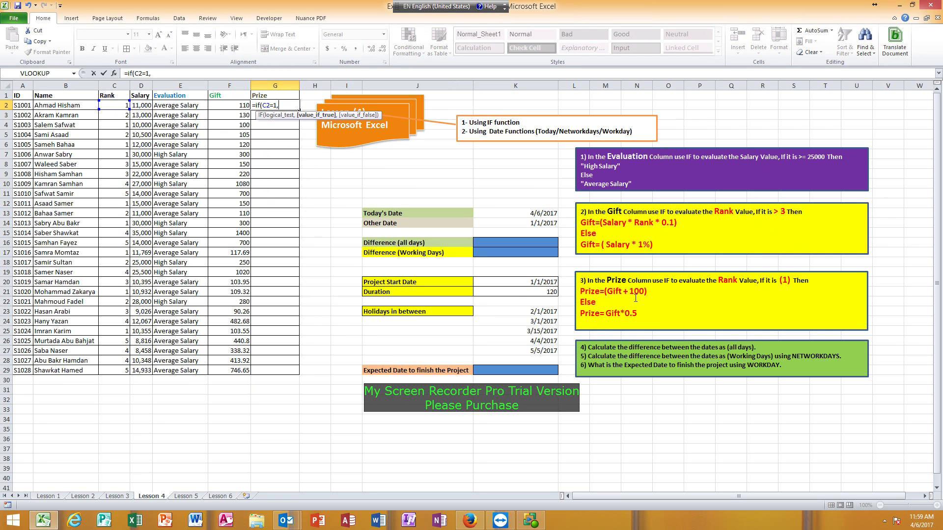
pyautogui.click(224, 106)
pyautogui.write('+100,')
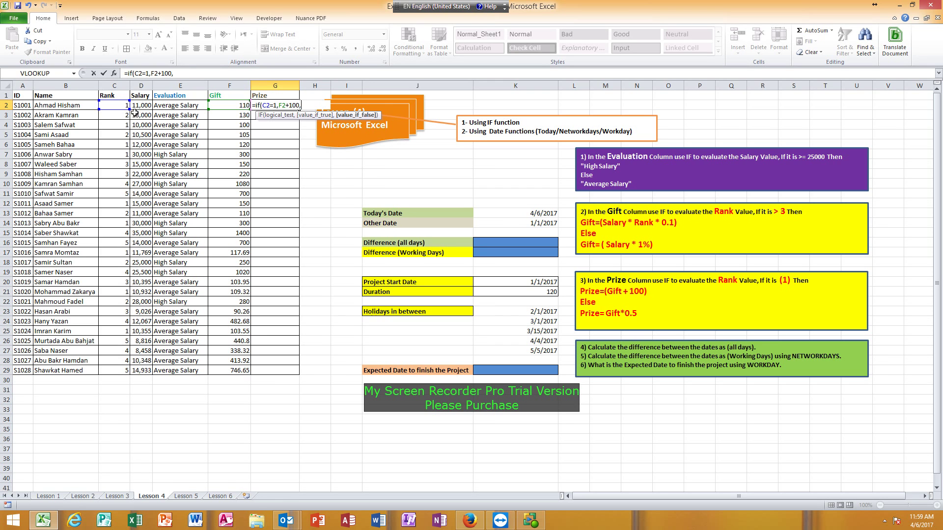
pyautogui.click(227, 104)
pyautogui.write('*0.5)')
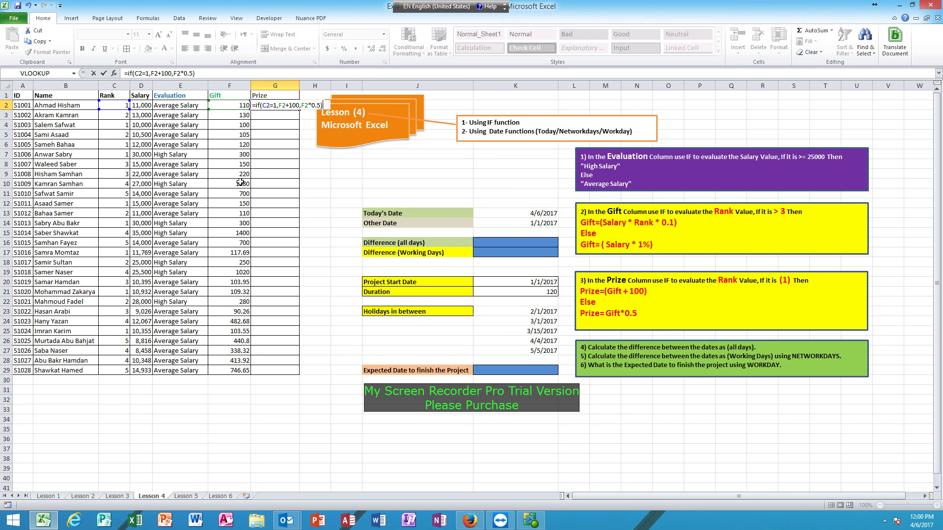
pyautogui.press('Return')
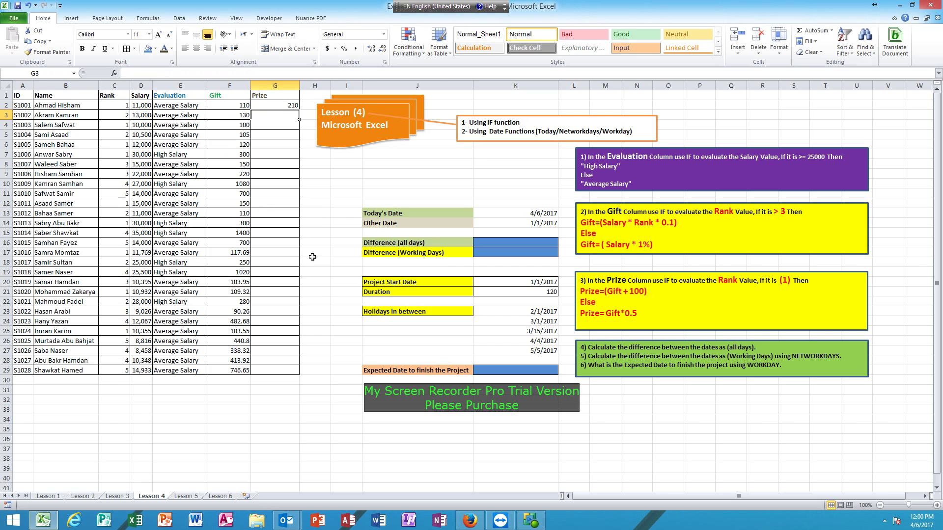
pyautogui.click(277, 106)
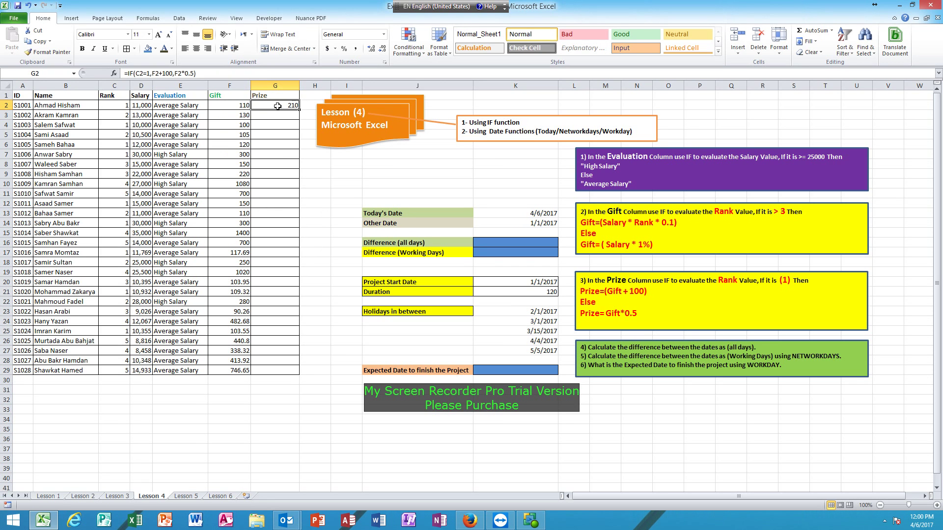
pyautogui.moveTo(297, 109); pyautogui.dragTo(298, 375)
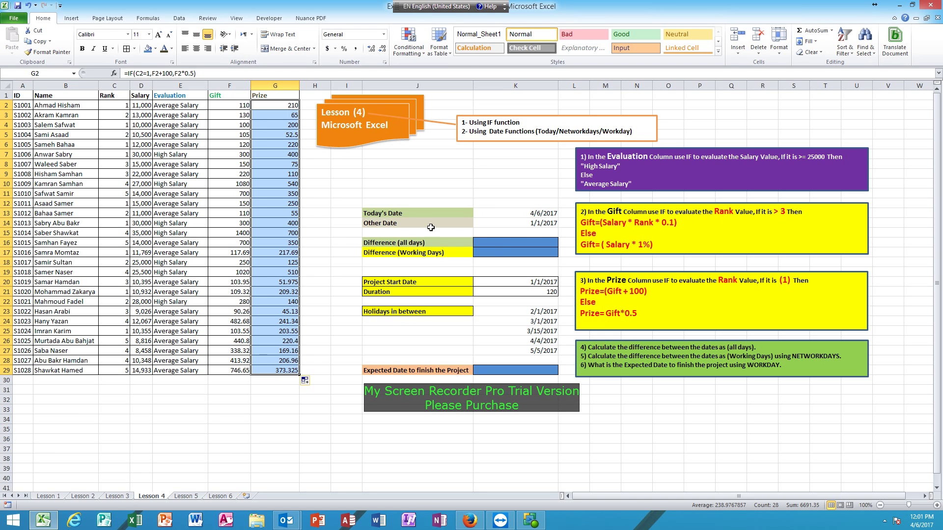
# Enter =TODAY() in K13, showing 4/6/2017, and check the Other Date 1/1/2017 in K14
pyautogui.click(511, 215)
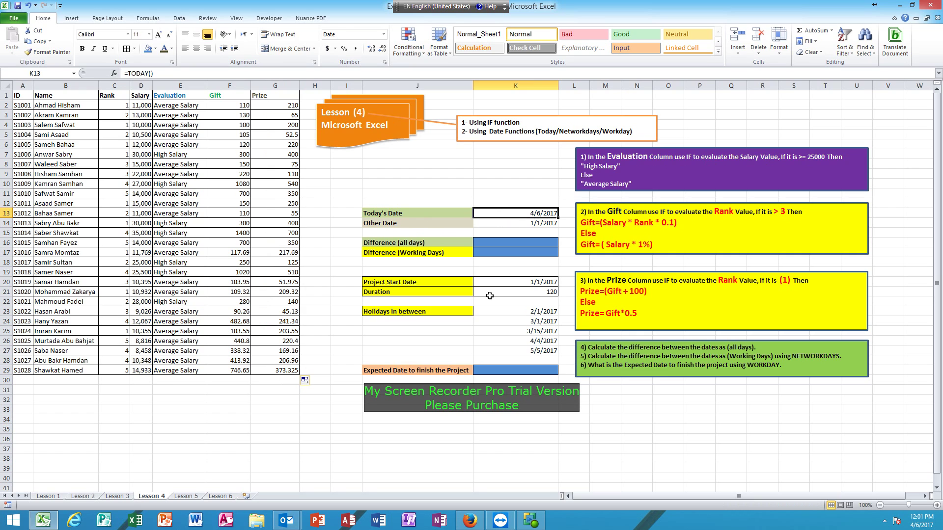
pyautogui.write('=tod')
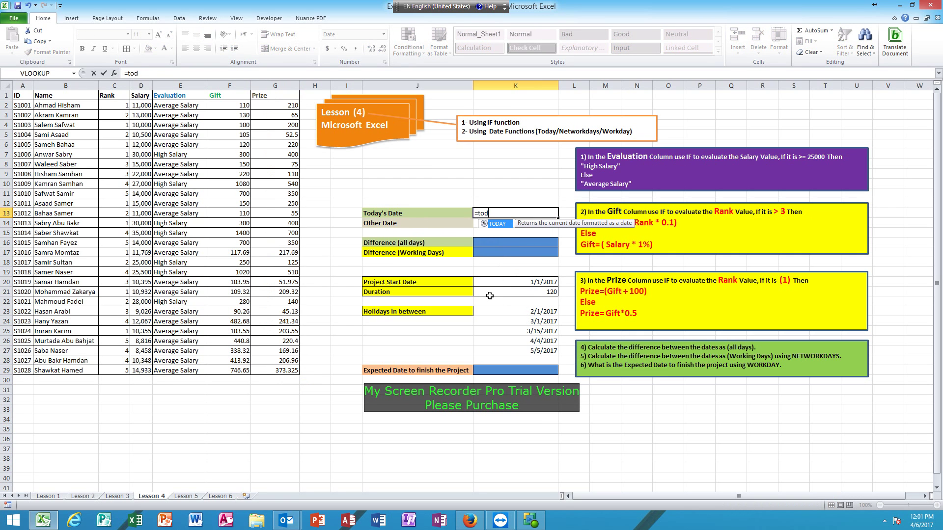
pyautogui.write('ay()')
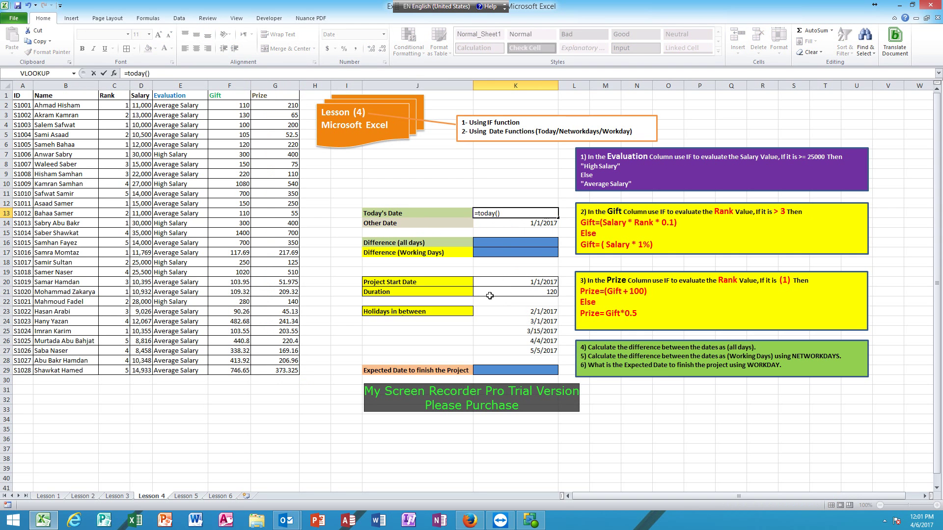
pyautogui.press('Return')
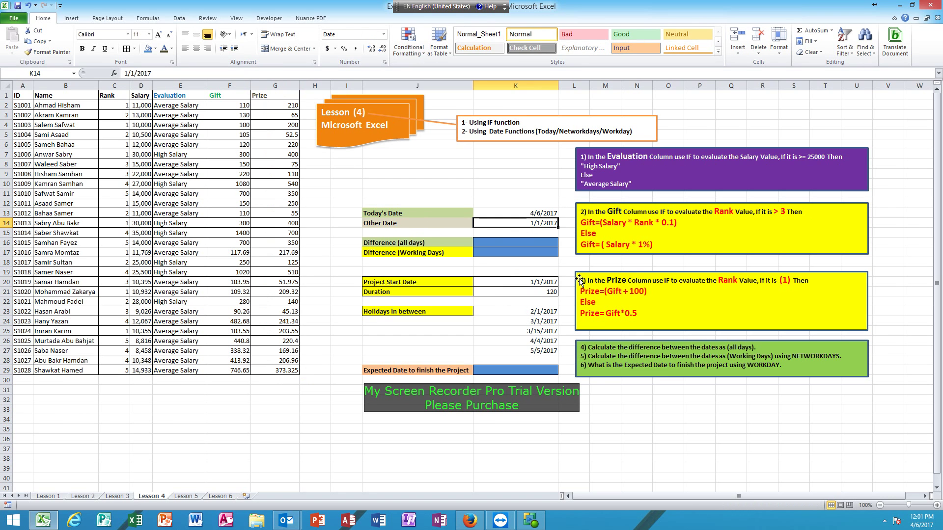
pyautogui.click(523, 213)
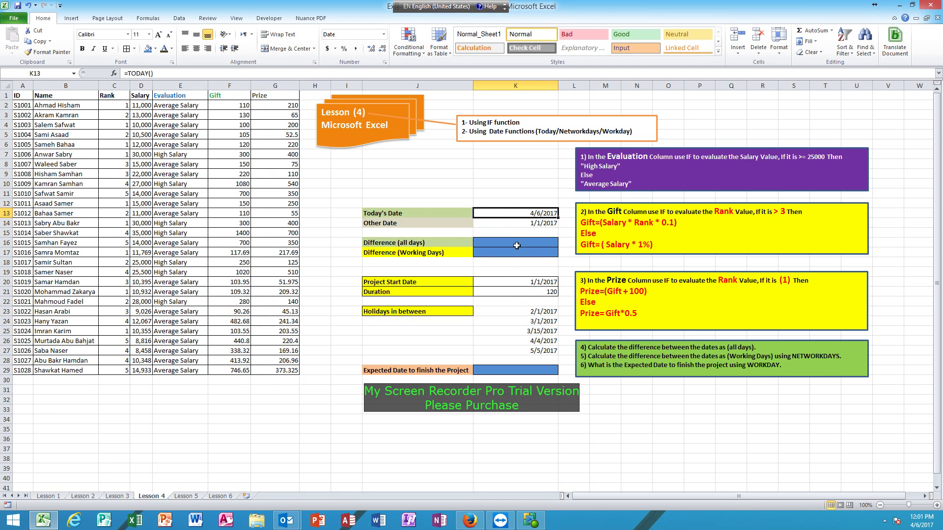
pyautogui.click(522, 225)
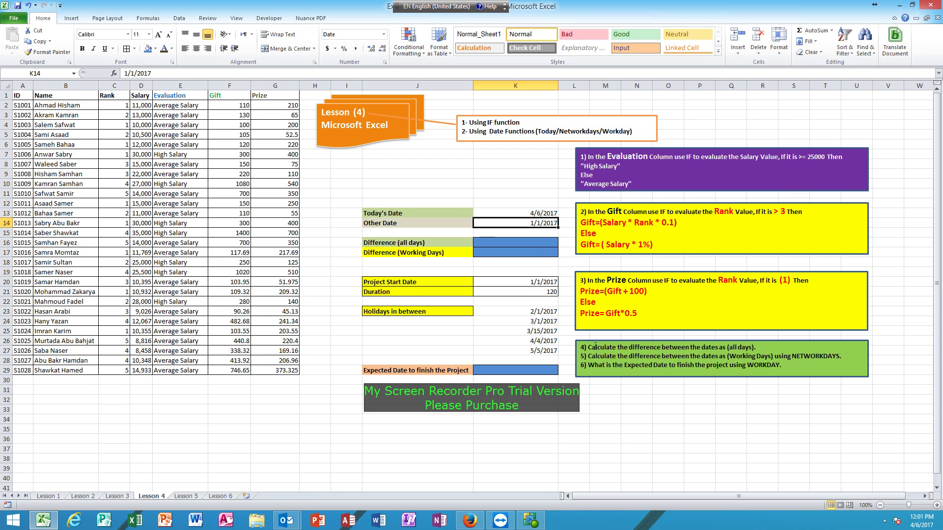
# Set K16 to =K13-K14, giving 95 days between the two dates
pyautogui.moveTo(595, 346); pyautogui.dragTo(755, 347)
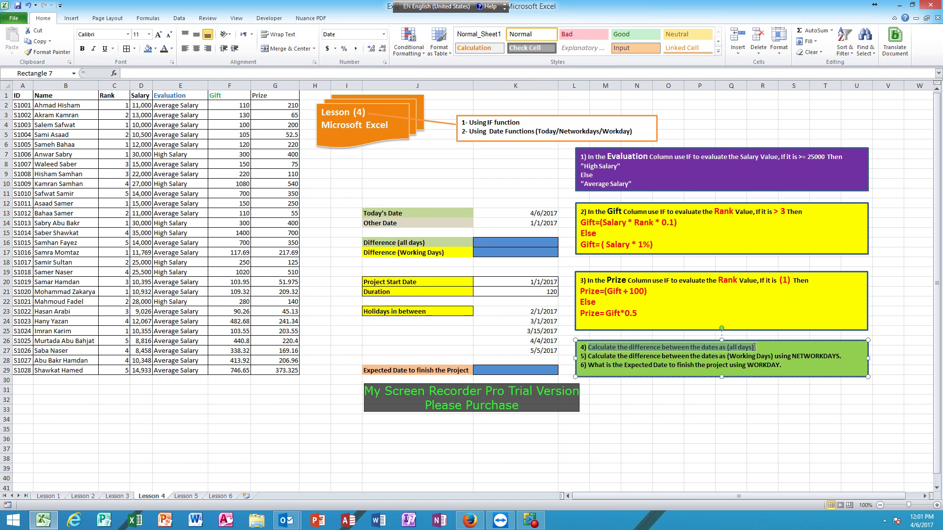
pyautogui.click(536, 244)
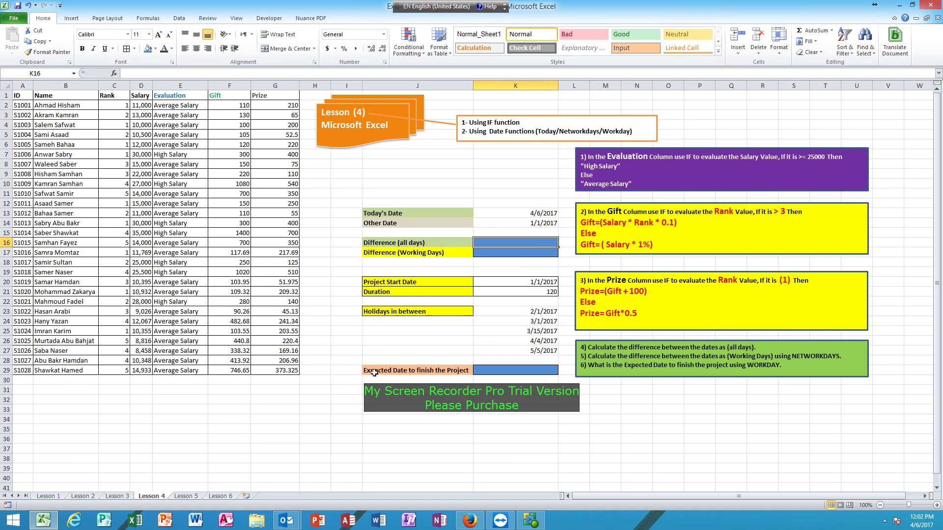
pyautogui.write('=')
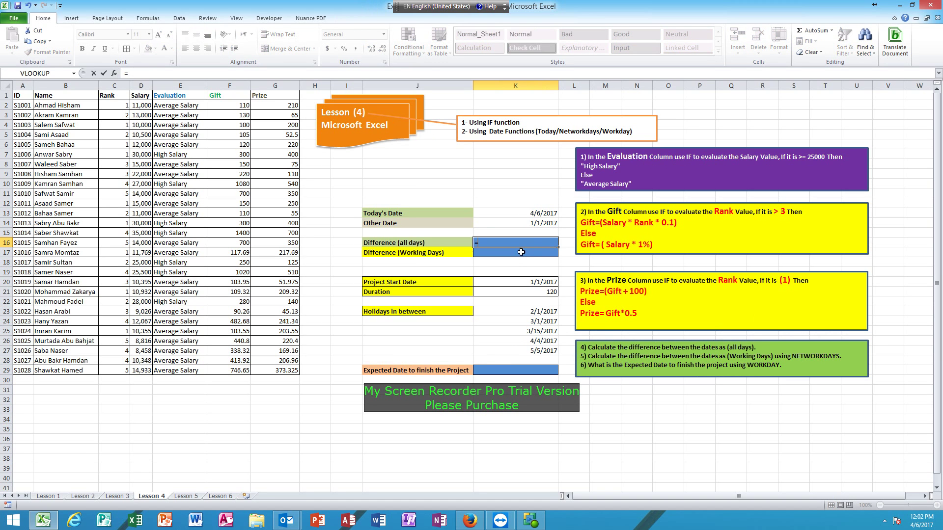
pyautogui.click(531, 214)
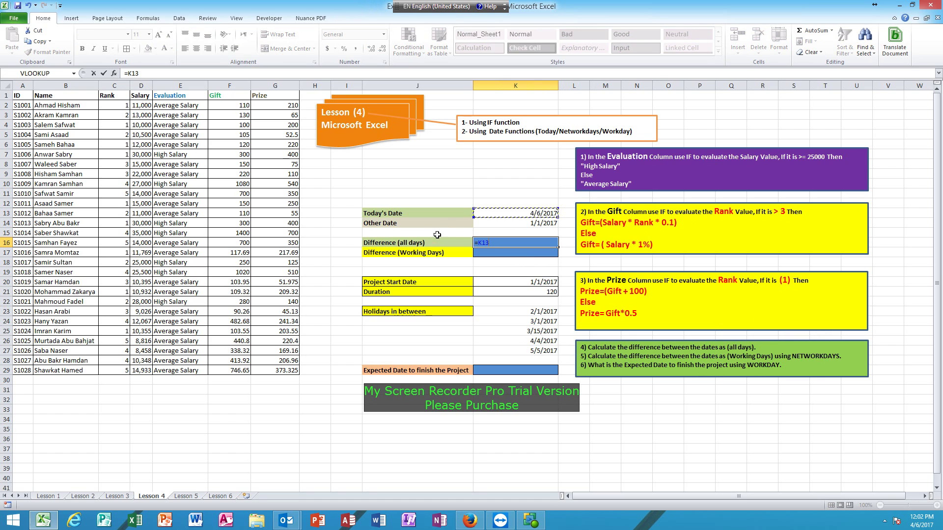
pyautogui.write('-')
pyautogui.click(509, 222)
pyautogui.press('Return')
pyautogui.press('Up')
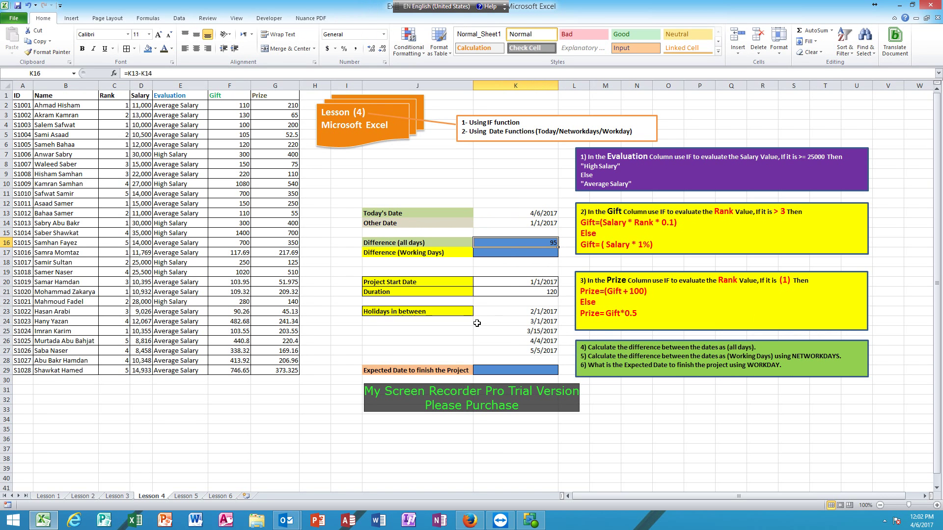
# Select K17 and highlight the working-days instruction and the NETWORKDAYS function name
pyautogui.click(508, 256)
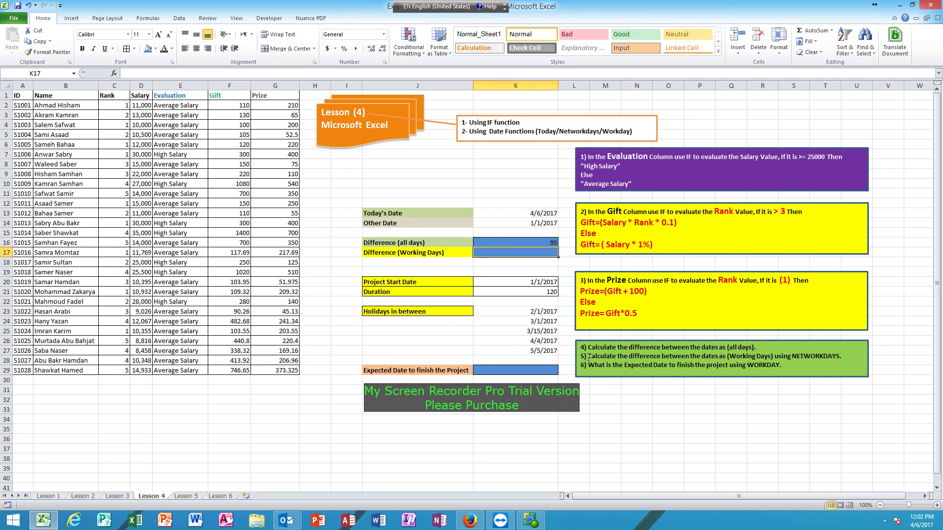
pyautogui.moveTo(589, 357); pyautogui.dragTo(710, 355)
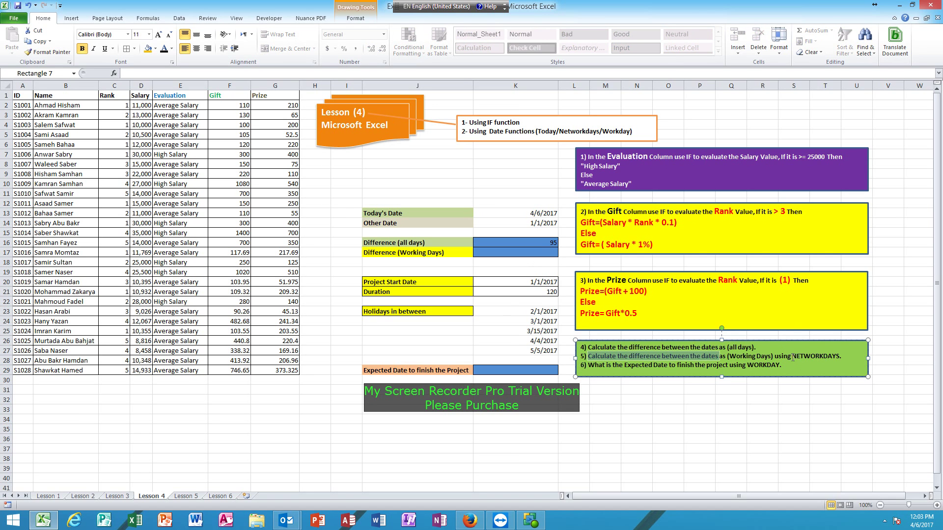
pyautogui.moveTo(793, 357); pyautogui.dragTo(840, 357)
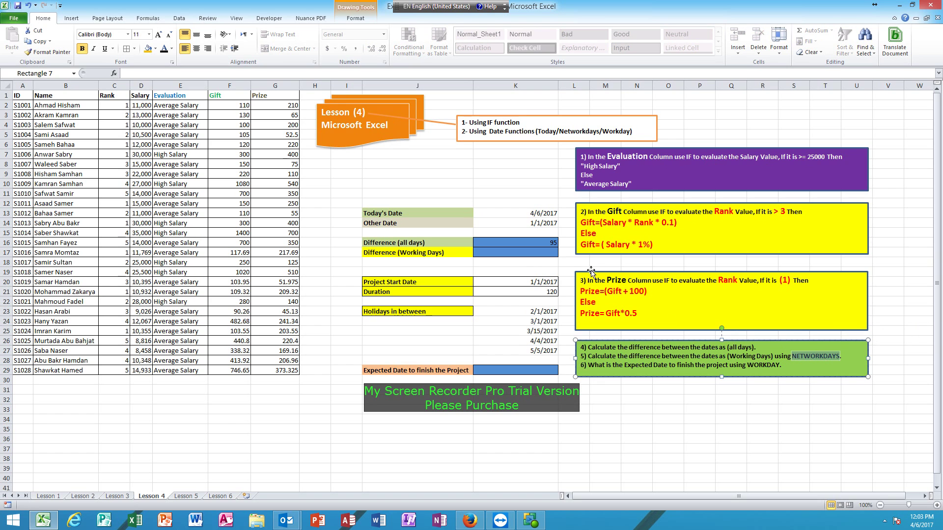
# Enter =NETWORKDAYS(K14,K13) in K17, returning 69 working days
pyautogui.click(546, 252)
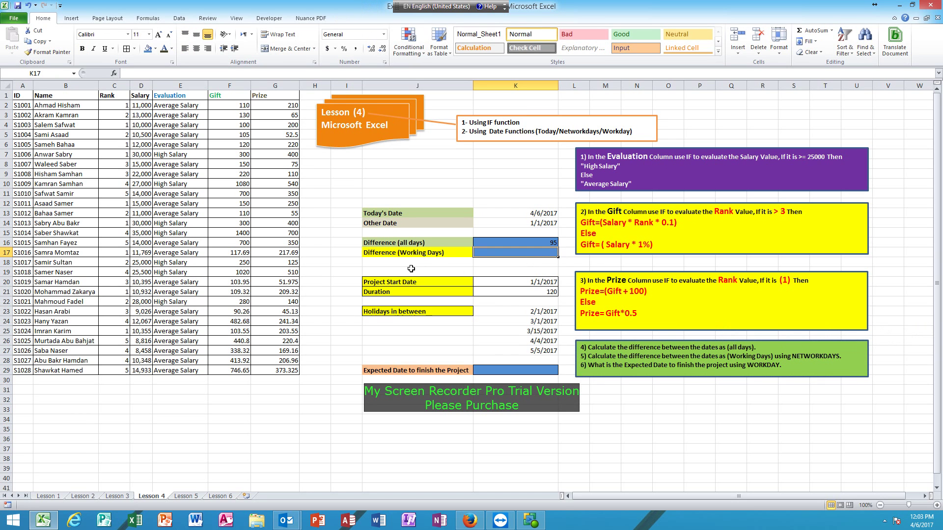
pyautogui.write('=')
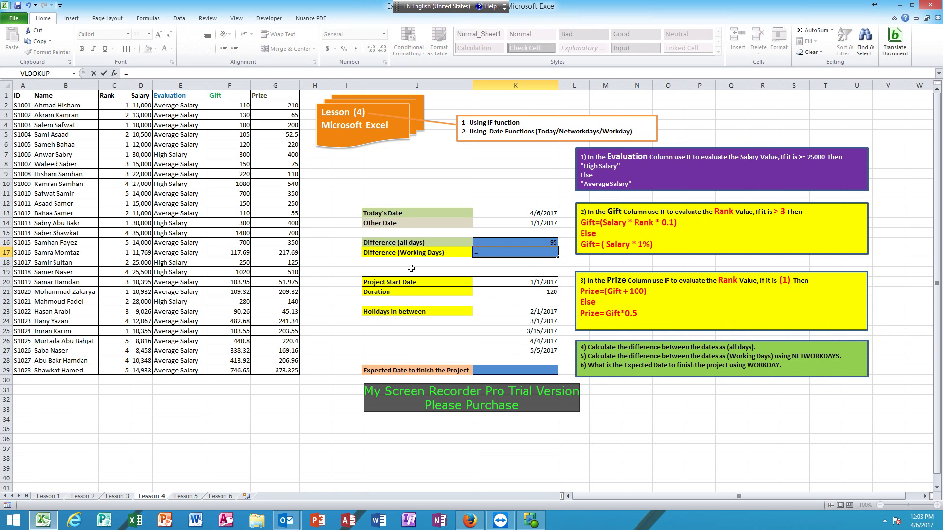
pyautogui.write('NETWORK')
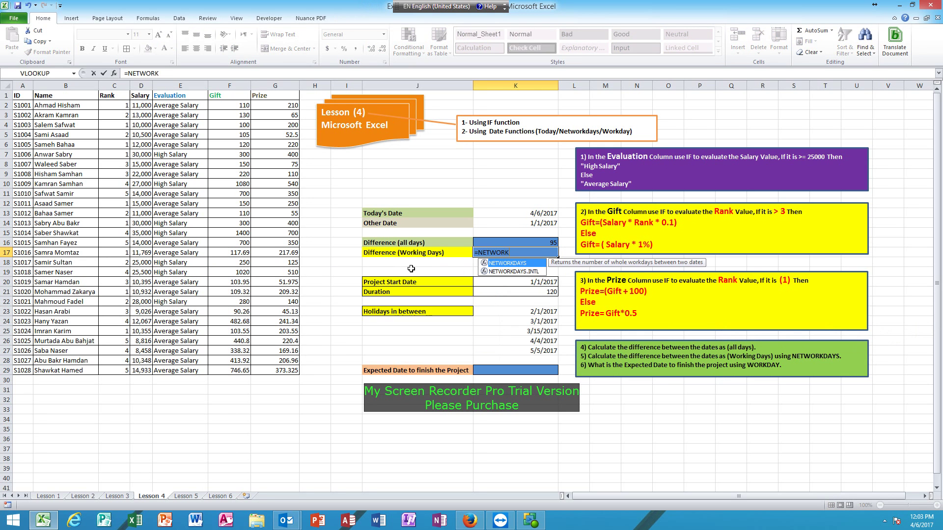
pyautogui.write('DAYS(')
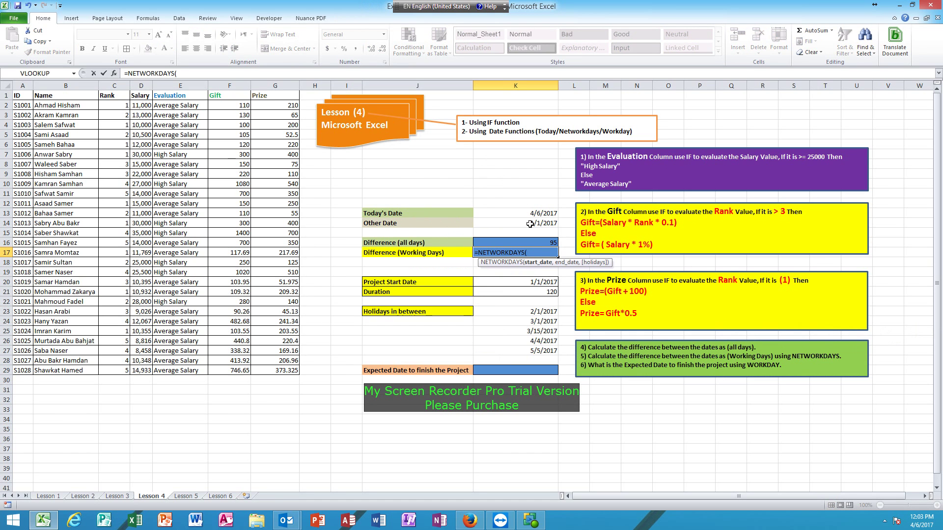
pyautogui.click(530, 224)
pyautogui.write(',')
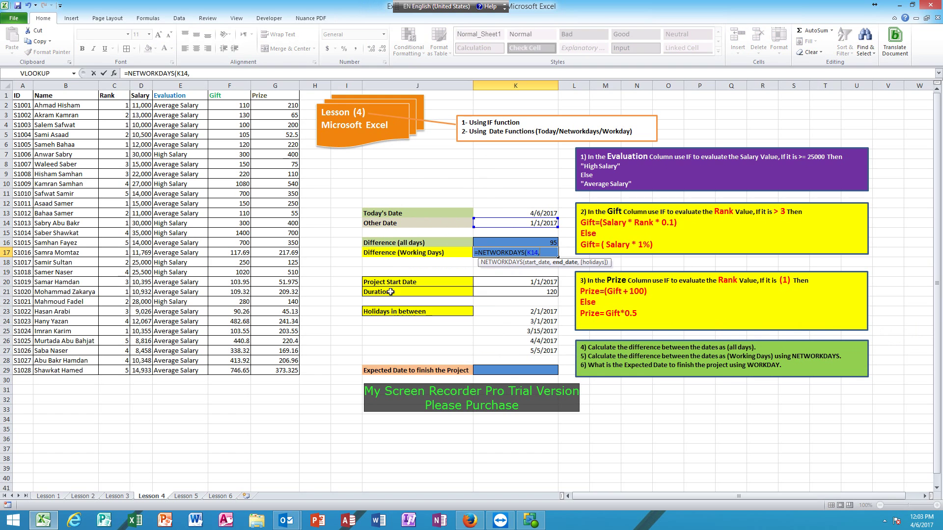
pyautogui.click(504, 214)
pyautogui.write(')')
pyautogui.press('Return')
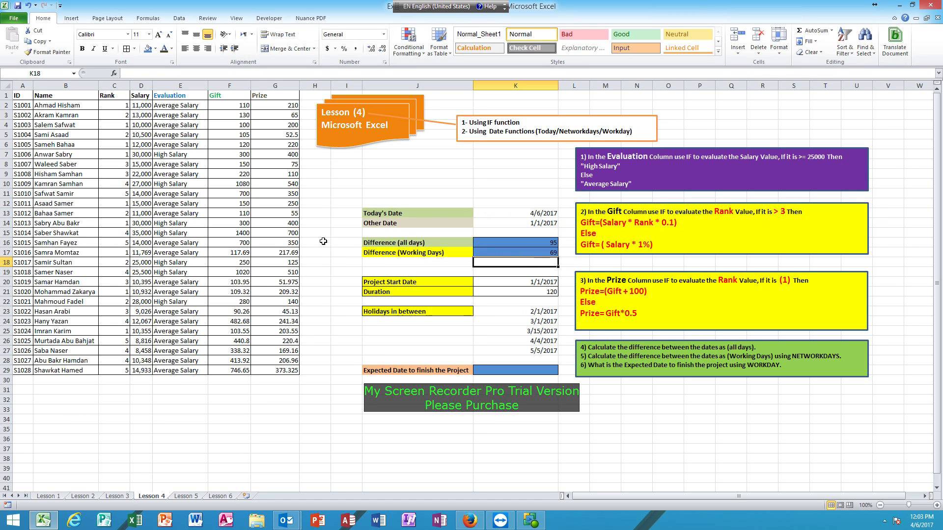
pyautogui.press('Up')
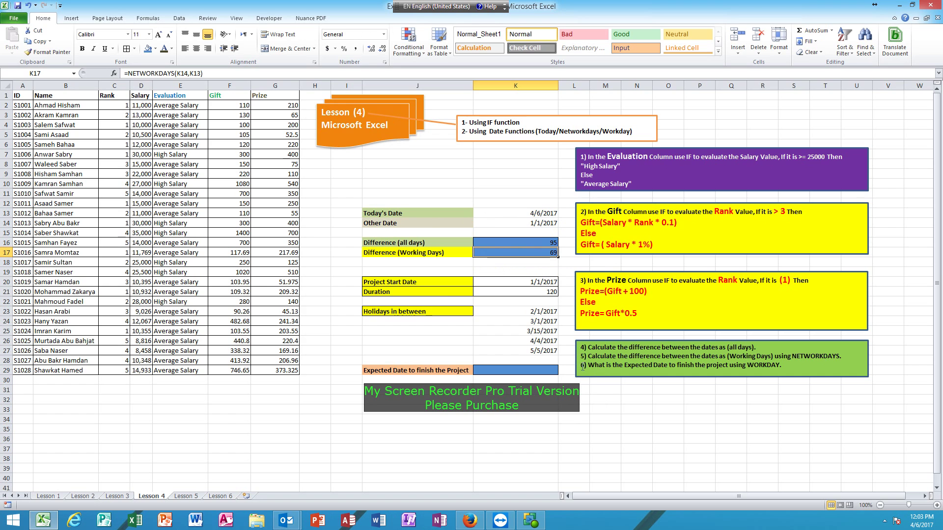
pyautogui.moveTo(390, 282); pyautogui.dragTo(516, 374)
pyautogui.click(488, 392)
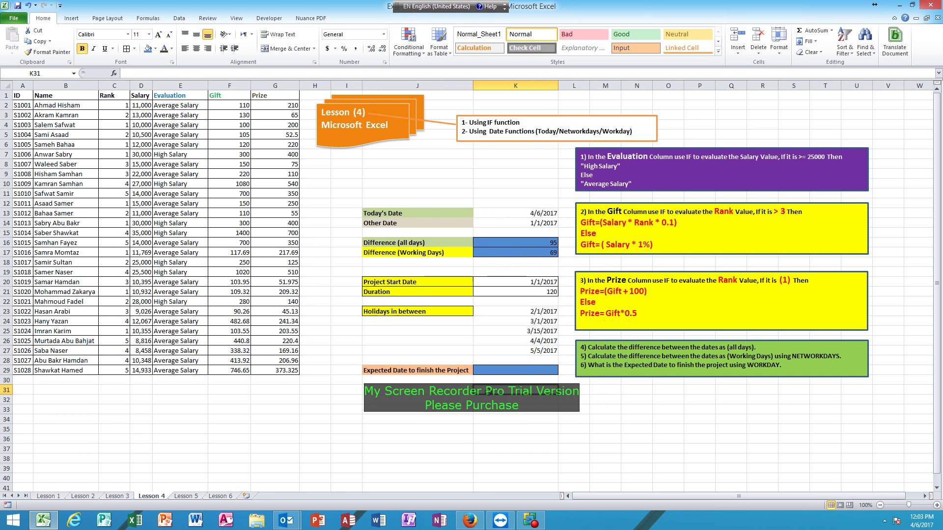
pyautogui.click(409, 283)
pyautogui.click(510, 283)
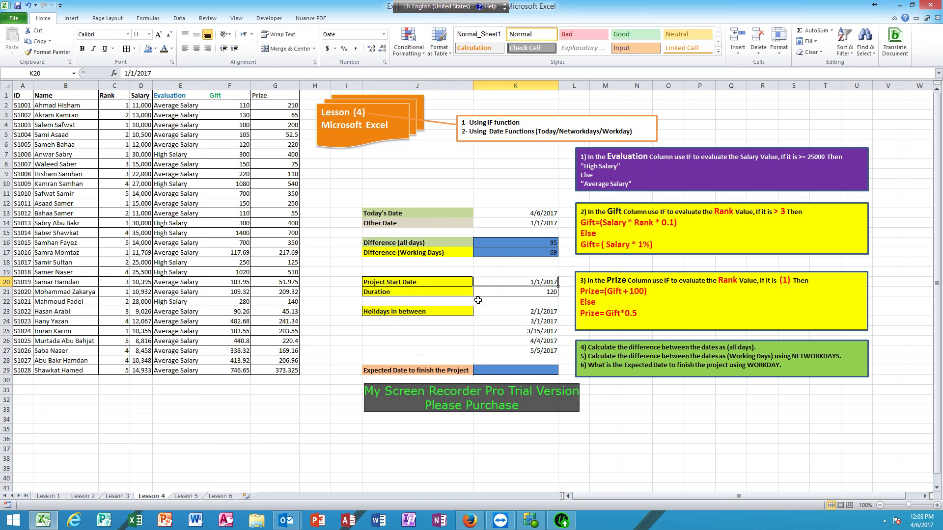
pyautogui.click(428, 295)
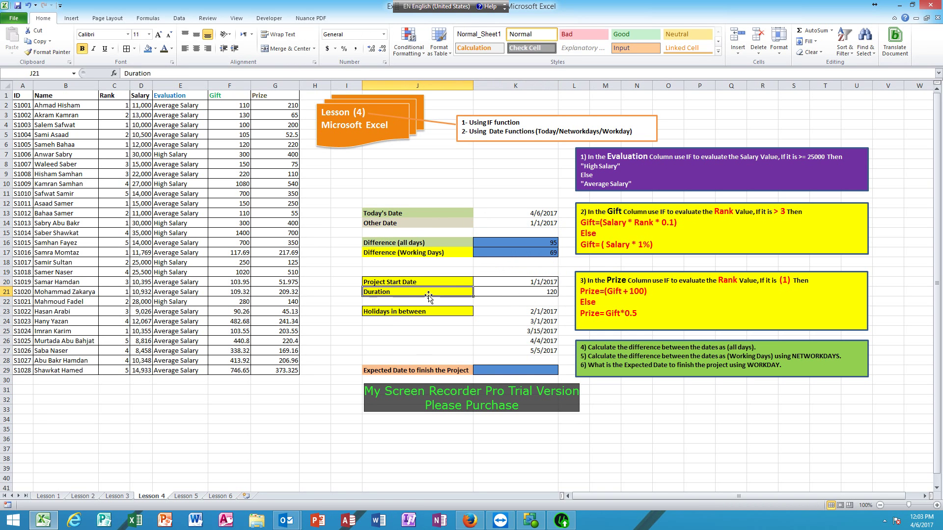
pyautogui.click(513, 295)
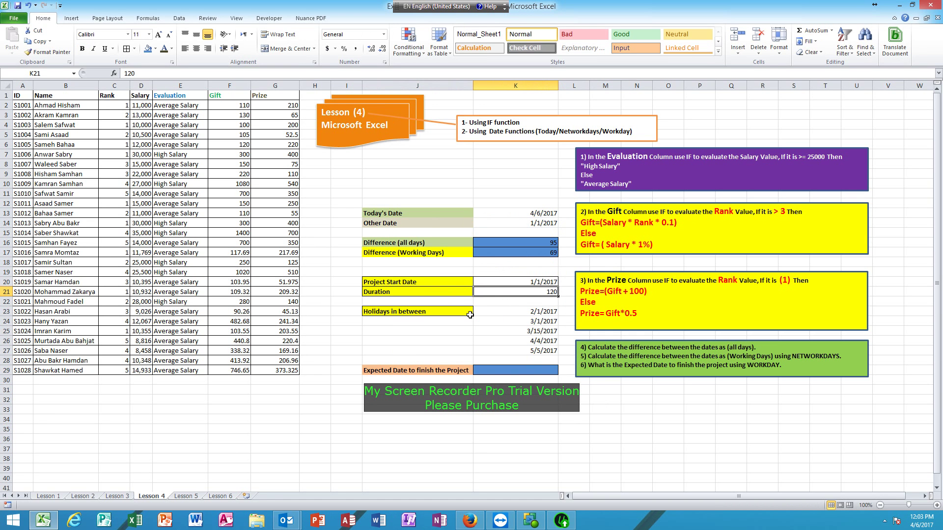
pyautogui.moveTo(515, 313); pyautogui.dragTo(520, 350)
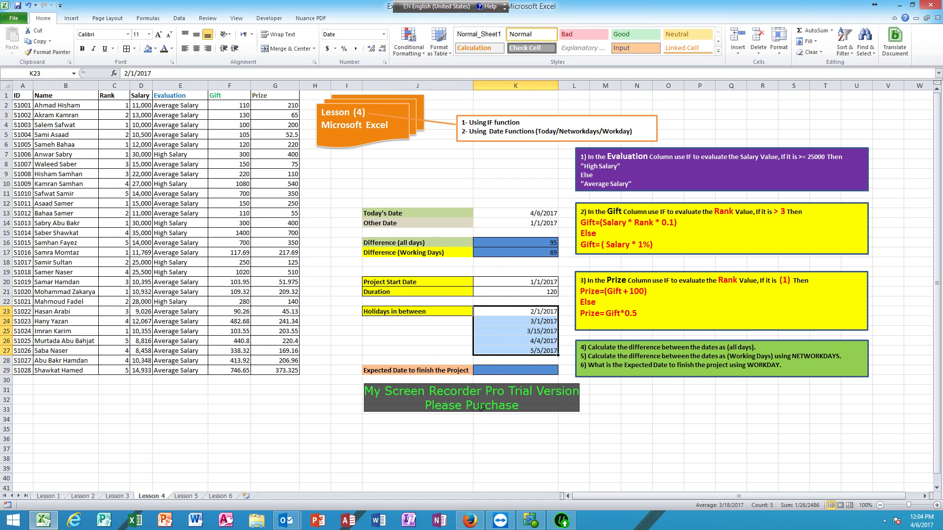
pyautogui.click(487, 370)
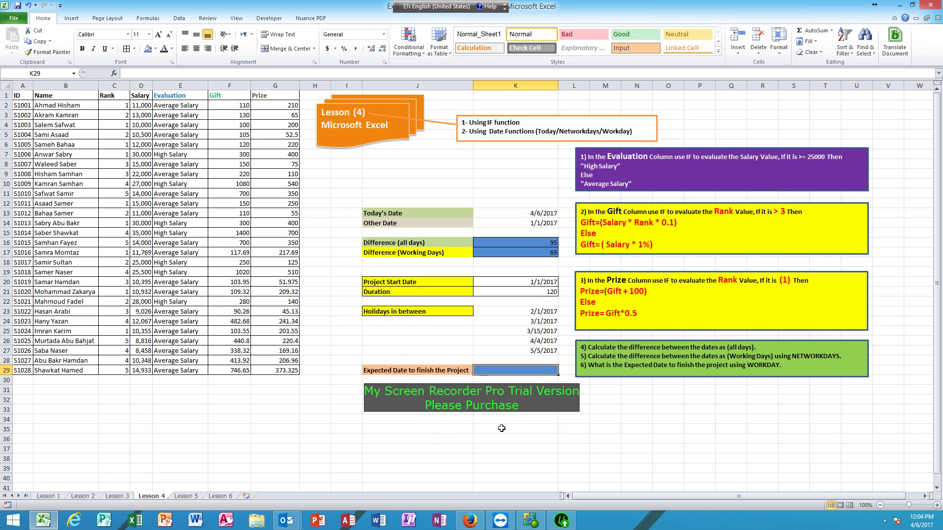
# Highlight the WORKDAY instruction sentence and the word WORKDAY
pyautogui.click(593, 367)
pyautogui.moveTo(594, 368); pyautogui.dragTo(753, 368)
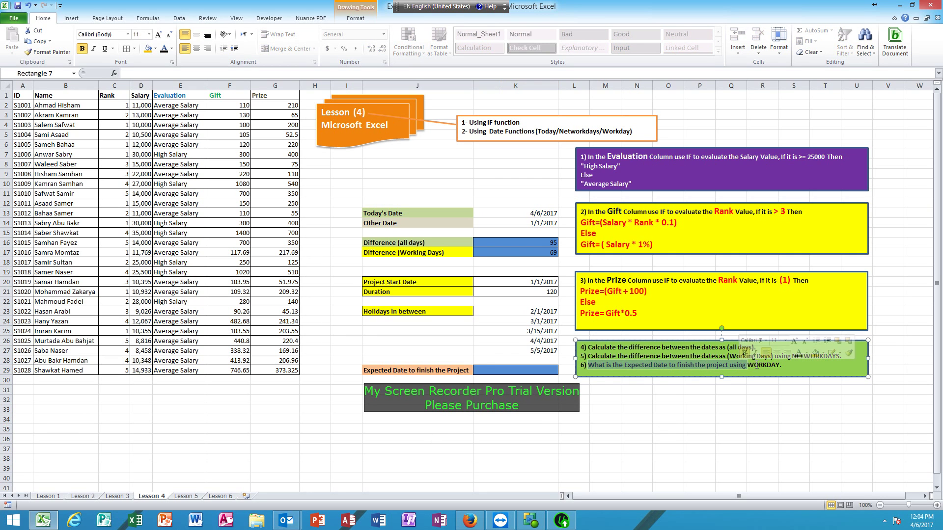
pyautogui.doubleClick(756, 365)
# Enter =WORKDAY(K20,K21,K23:K27) in K29 using start date, 120-day duration and holidays
pyautogui.click(492, 364)
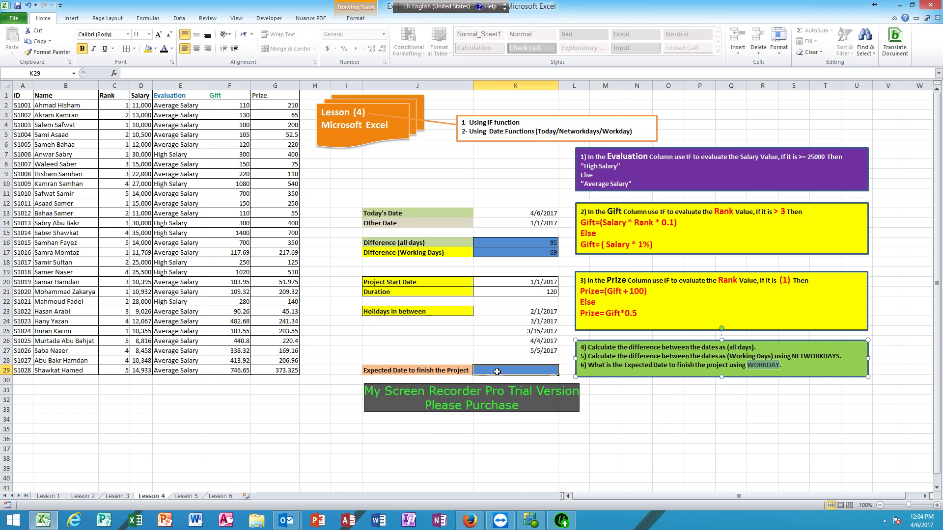
pyautogui.write('=WOR')
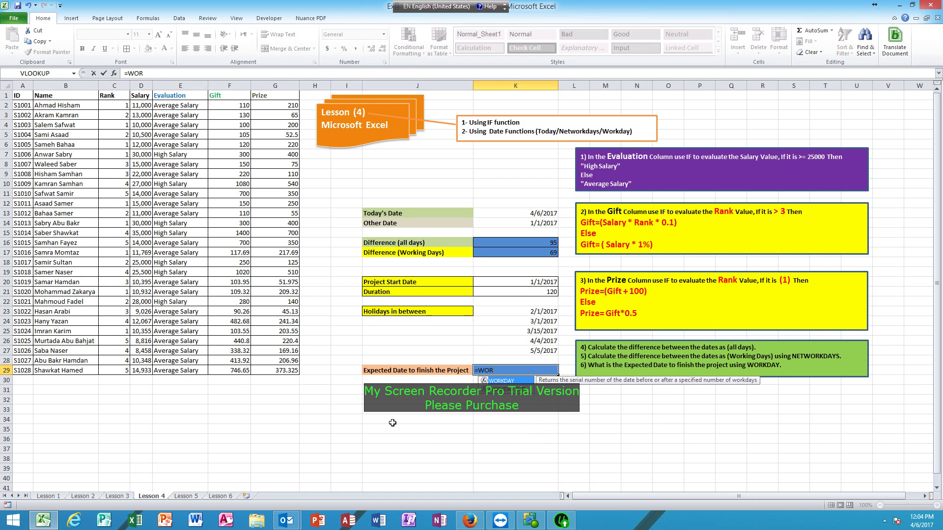
pyautogui.write('KDAY(')
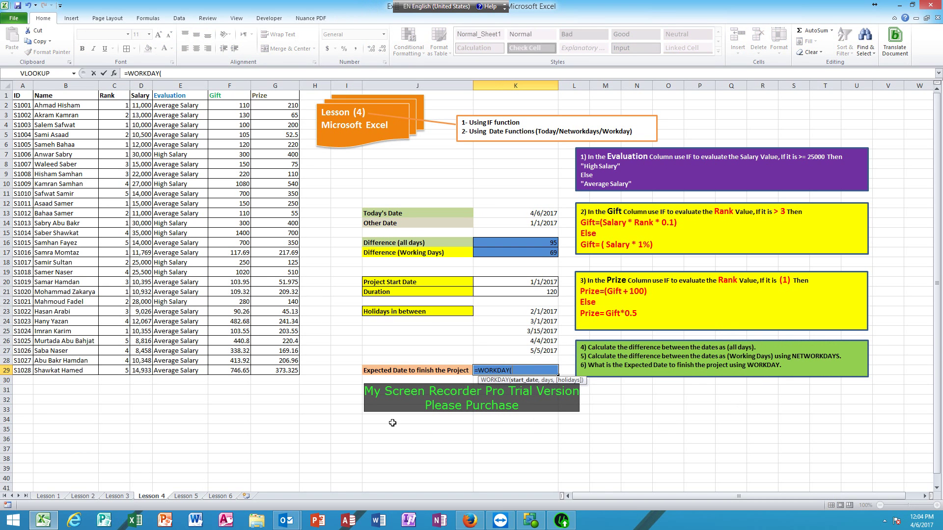
pyautogui.click(516, 282)
pyautogui.write(',')
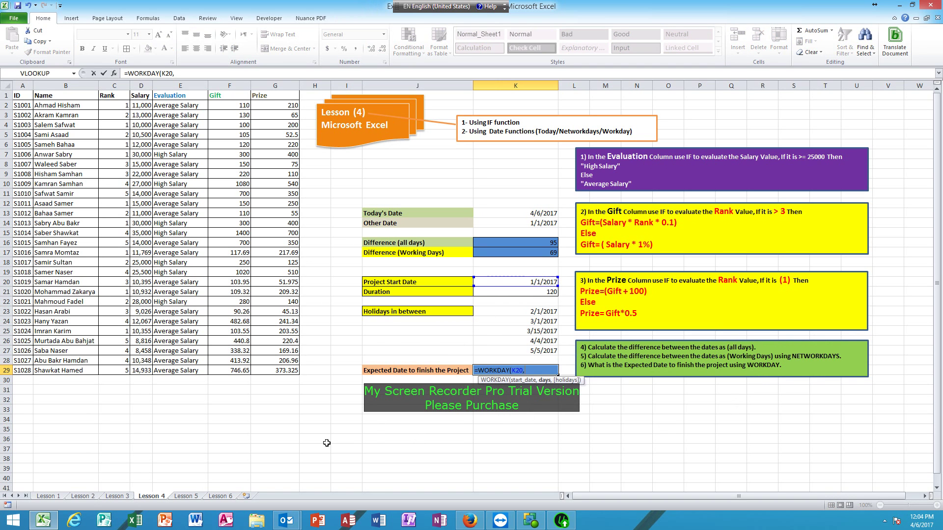
pyautogui.click(511, 292)
pyautogui.write(',')
pyautogui.click(530, 312)
pyautogui.moveTo(530, 312); pyautogui.dragTo(533, 351)
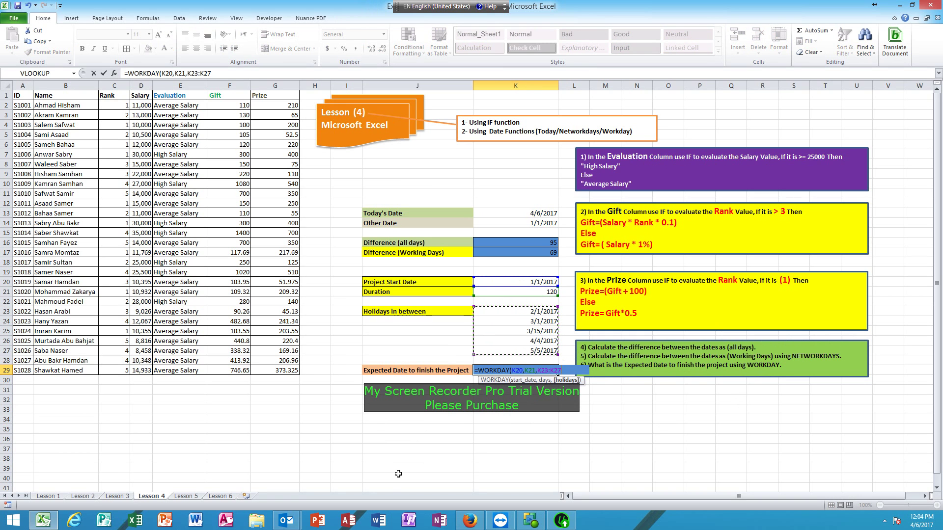
pyautogui.write(')')
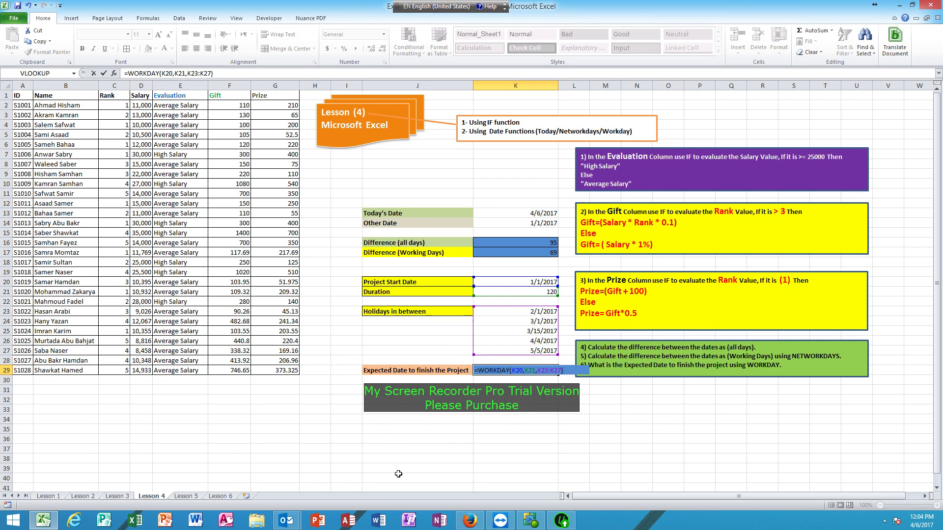
pyautogui.press('Return')
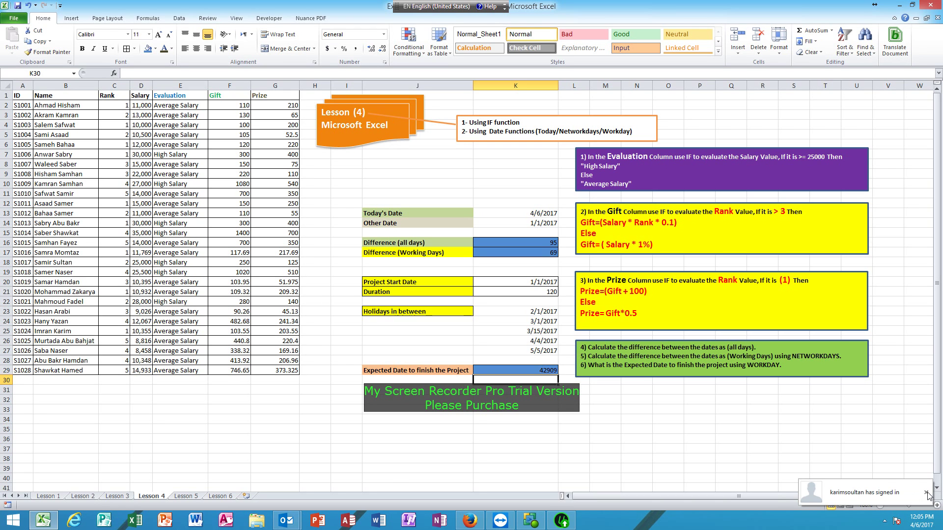
# Format the Expected Date cell K29 as Date so it shows 6/23/2017
pyautogui.click(927, 493)
pyautogui.click(533, 372)
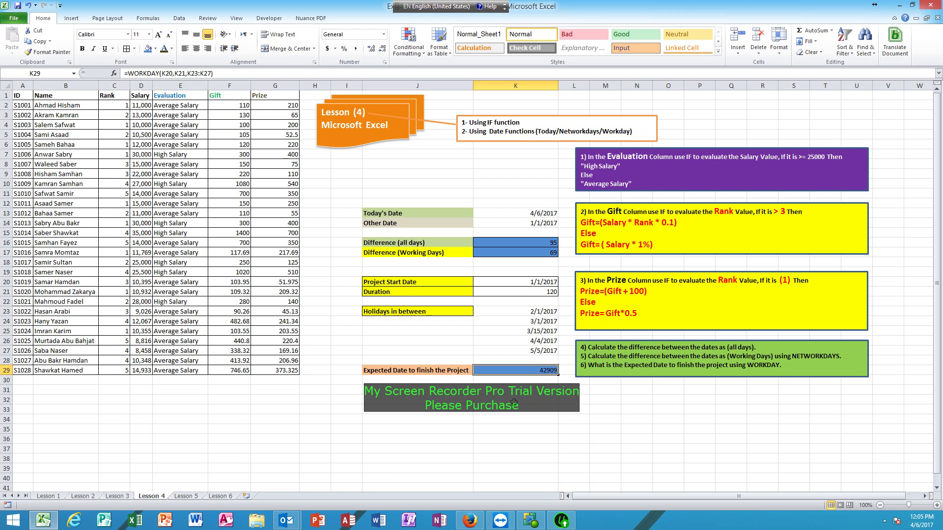
pyautogui.rightClick(507, 375)
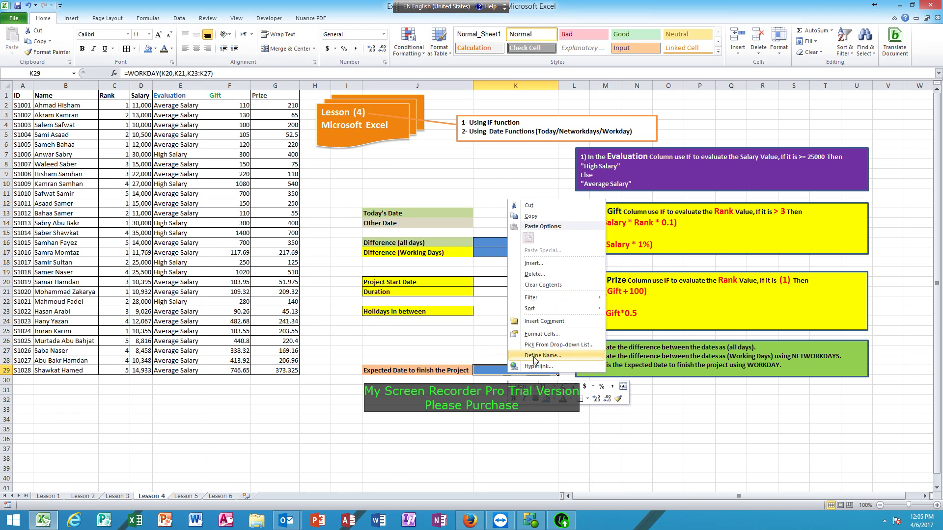
pyautogui.click(541, 337)
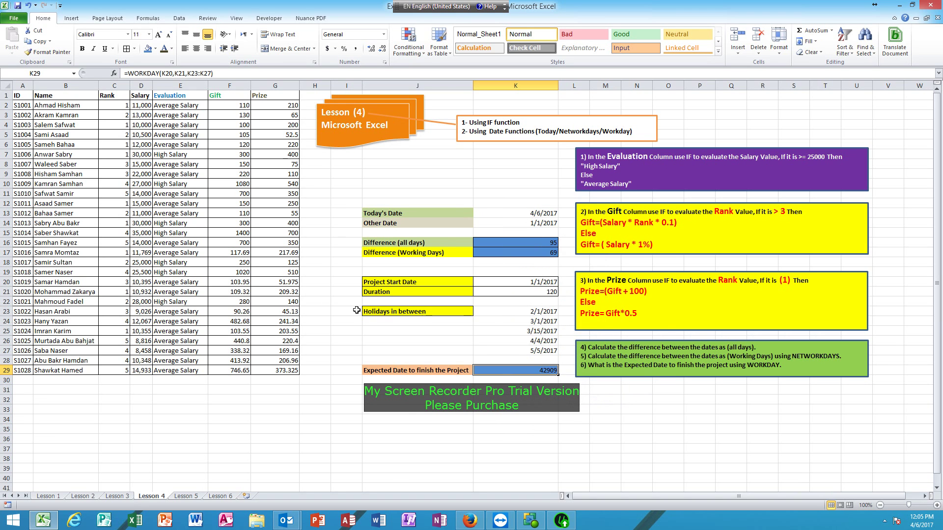
pyautogui.moveTo(467, 220); pyautogui.dragTo(416, 123)
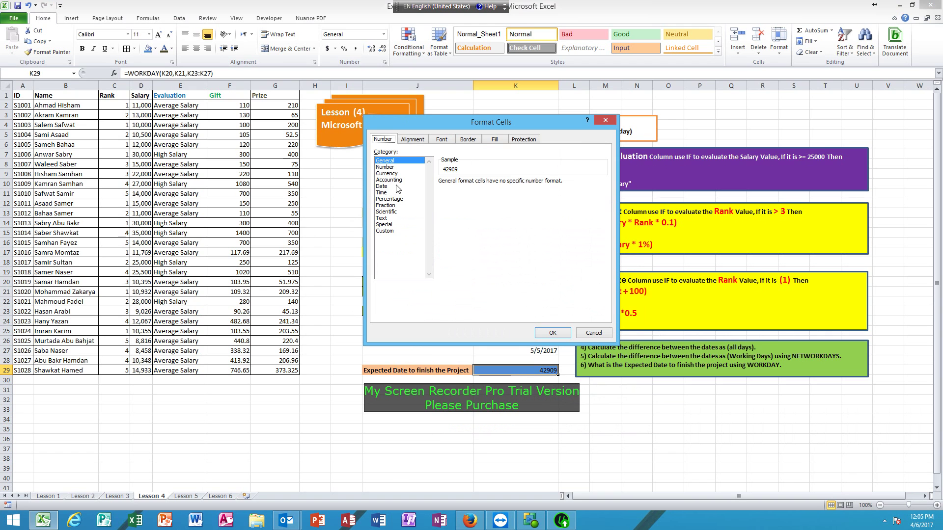
pyautogui.click(383, 186)
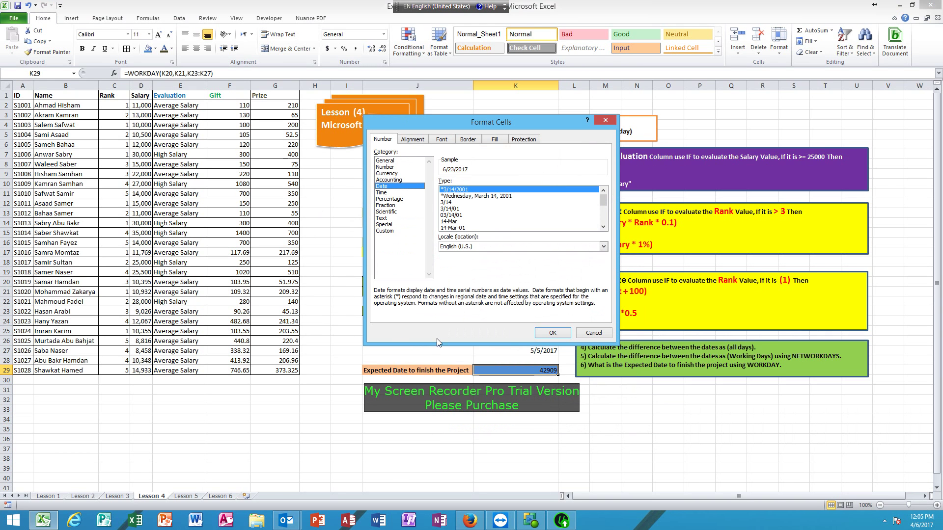
pyautogui.click(549, 334)
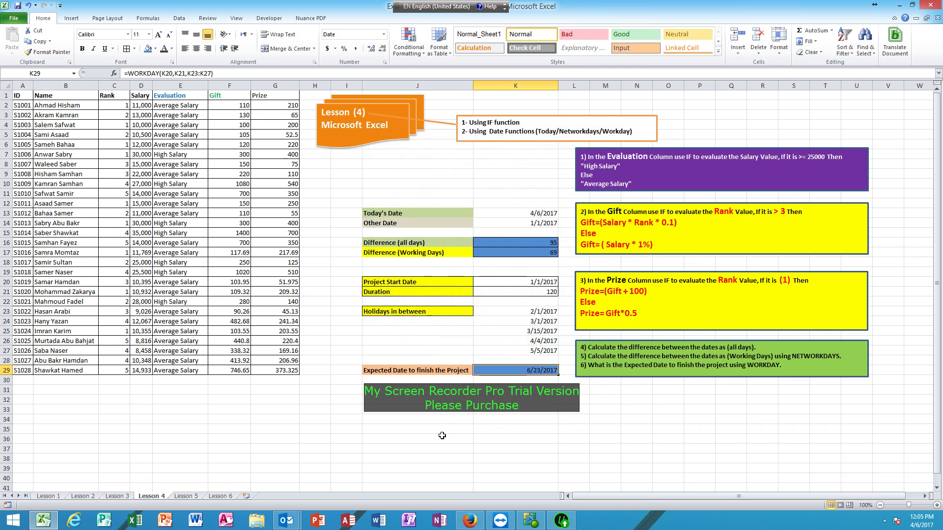